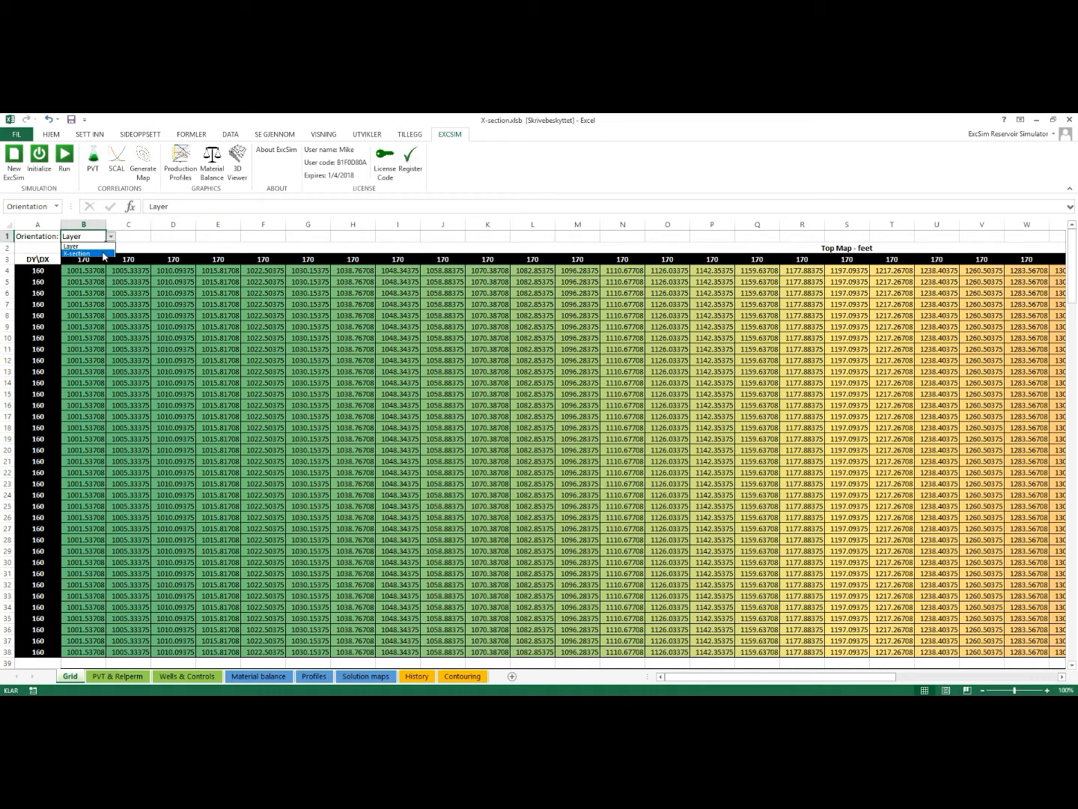
# Step: Set the grid orientation to X-section and inspect the model's saturations in the 3D model viewer
pyautogui.click(104, 254)
pyautogui.click(98, 284)
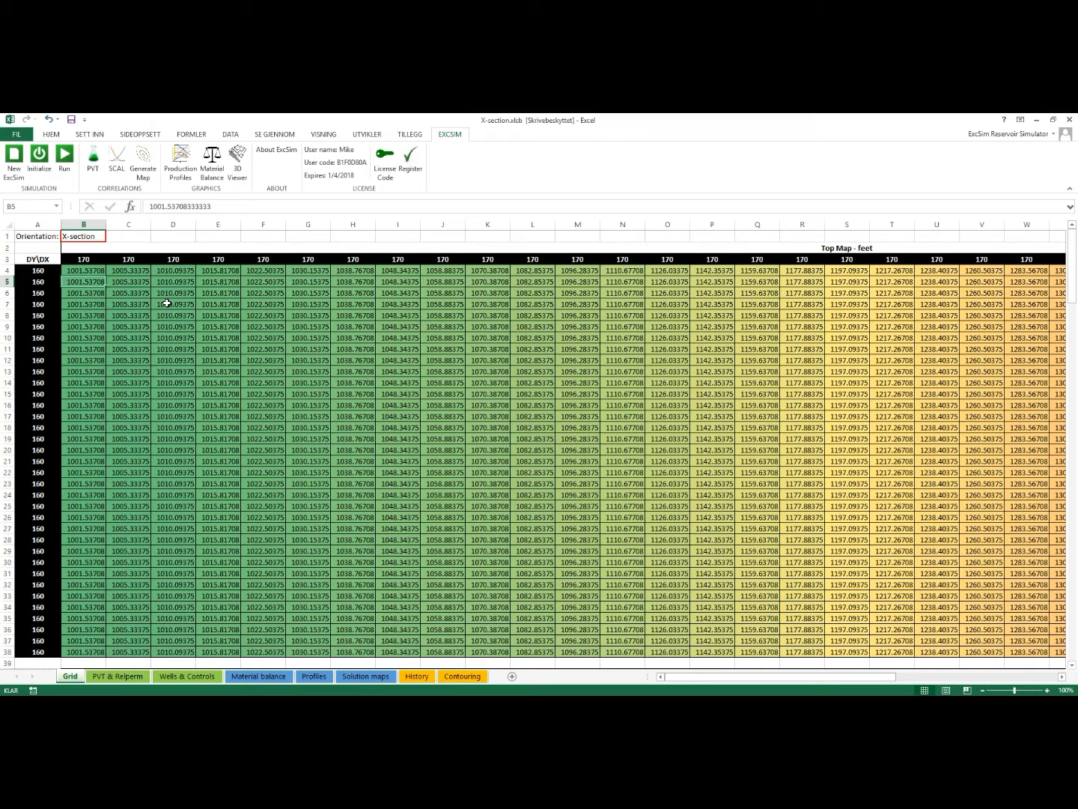
pyautogui.click(237, 161)
pyautogui.moveTo(398, 513); pyautogui.dragTo(379, 502)
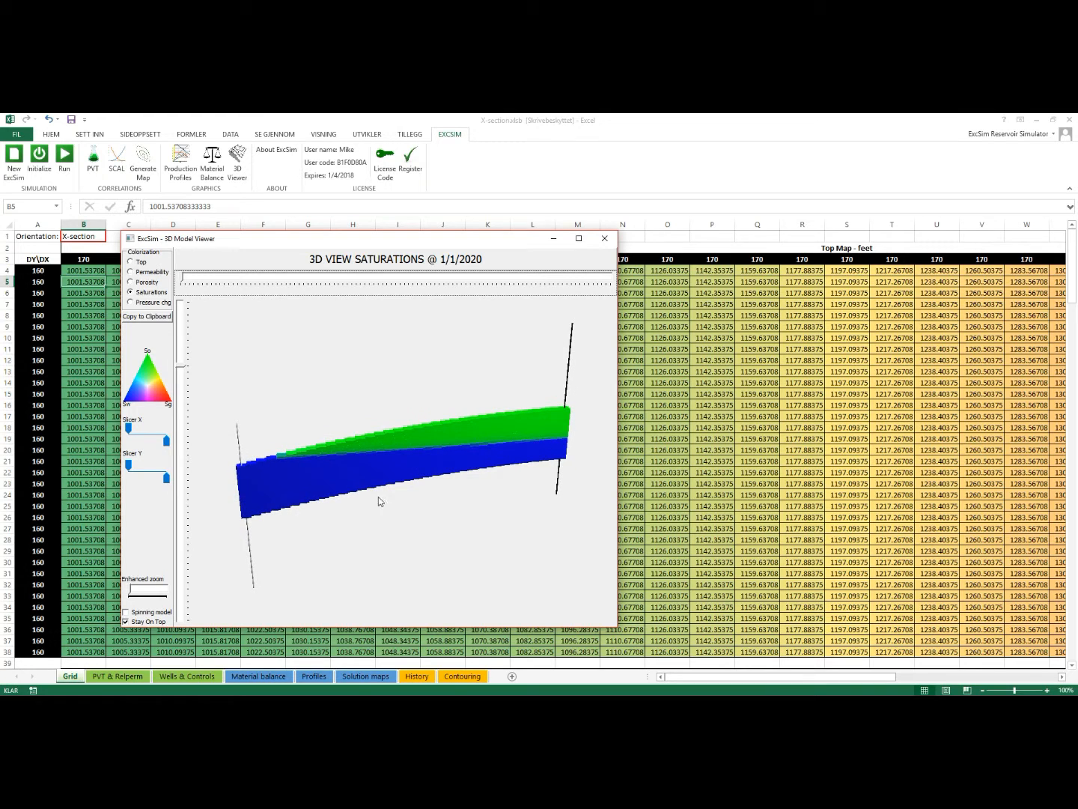
pyautogui.click(603, 240)
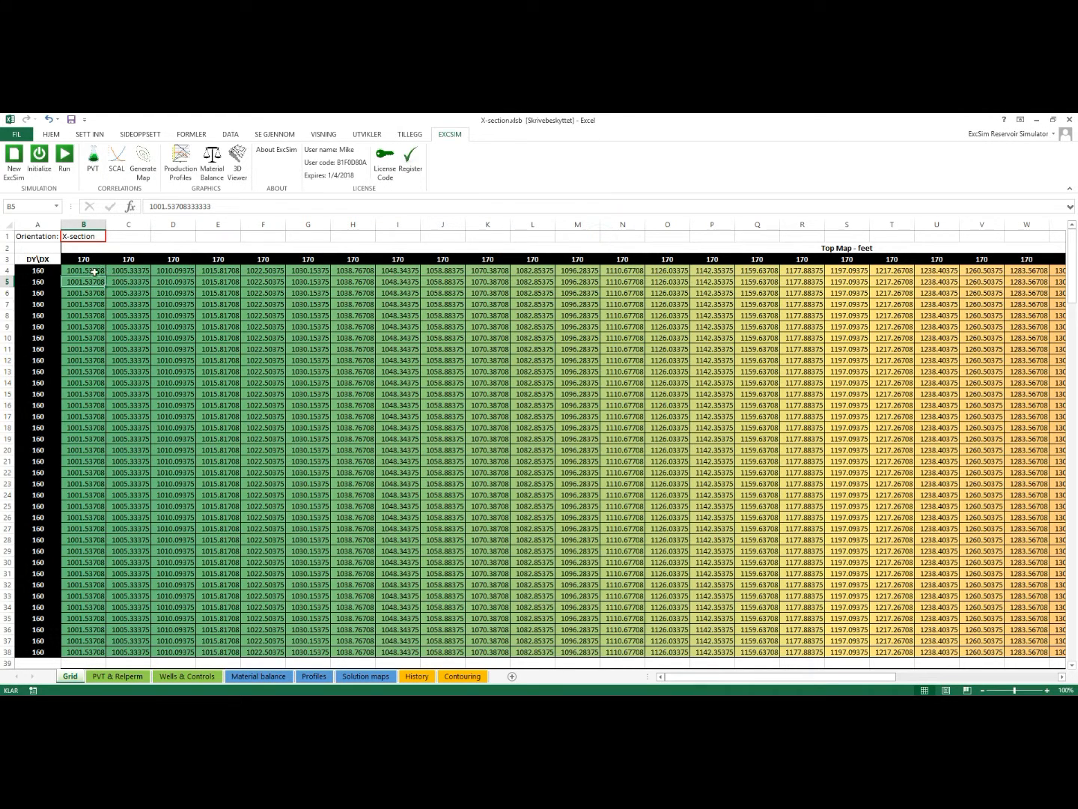
# Step: Review the cross-section grid inputs: the top map values, the layer thicknesses, and the DY widths
pyautogui.moveTo(84, 272); pyautogui.dragTo(676, 273)
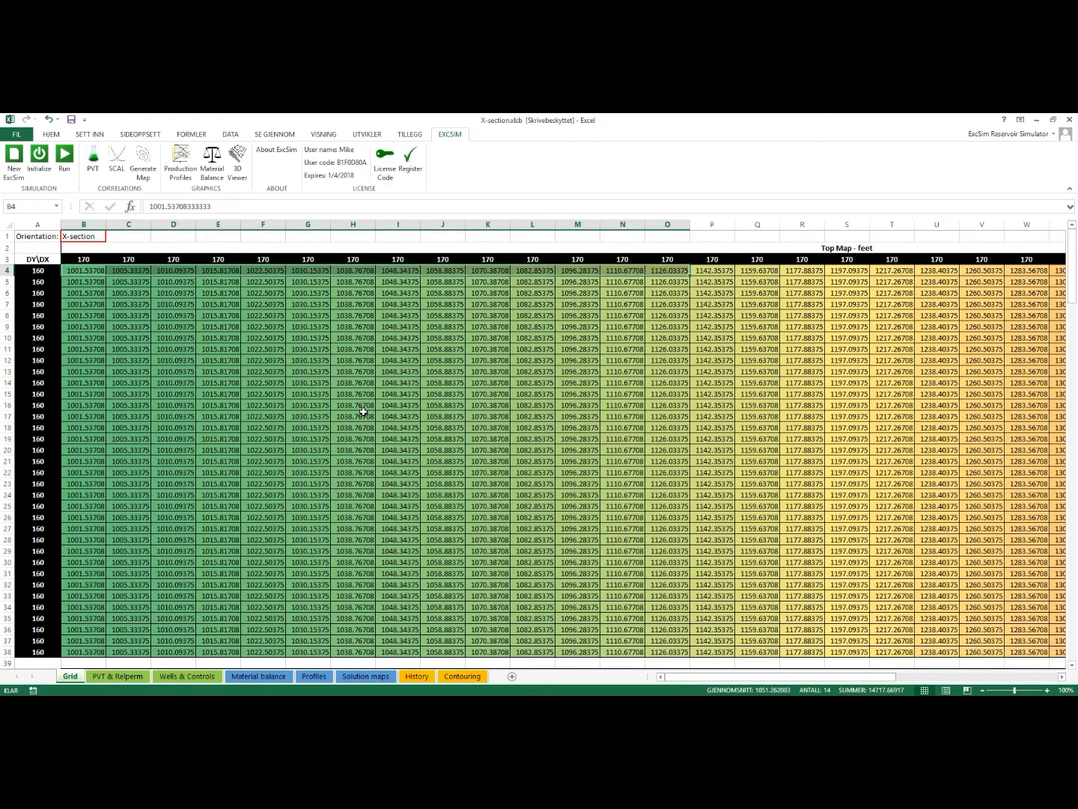
pyautogui.scroll(-7, 362, 411)
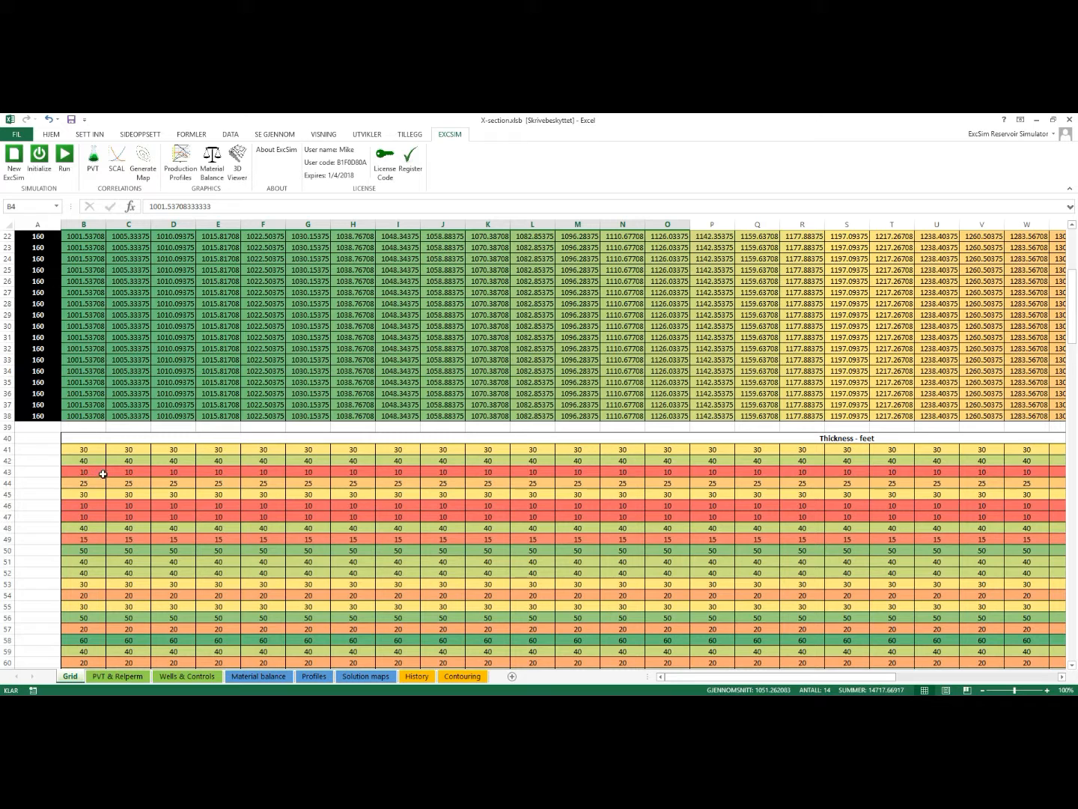
pyautogui.click(296, 467)
pyautogui.click(353, 470)
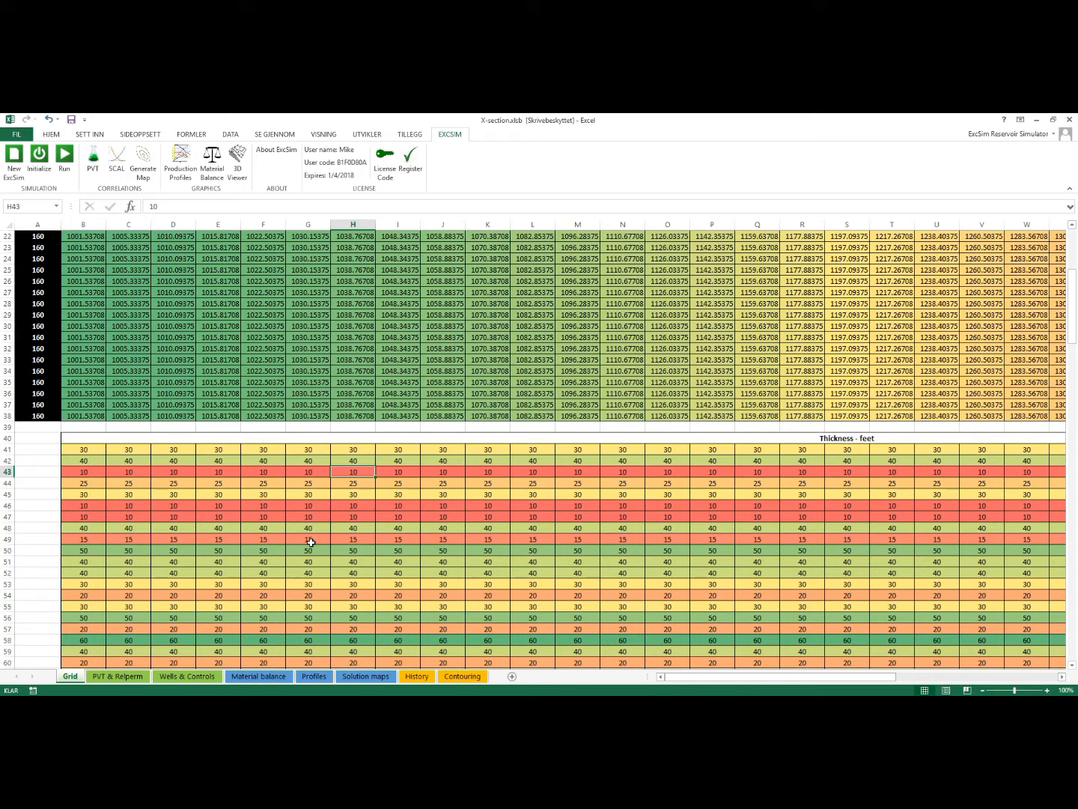
pyautogui.scroll(7, 309, 543)
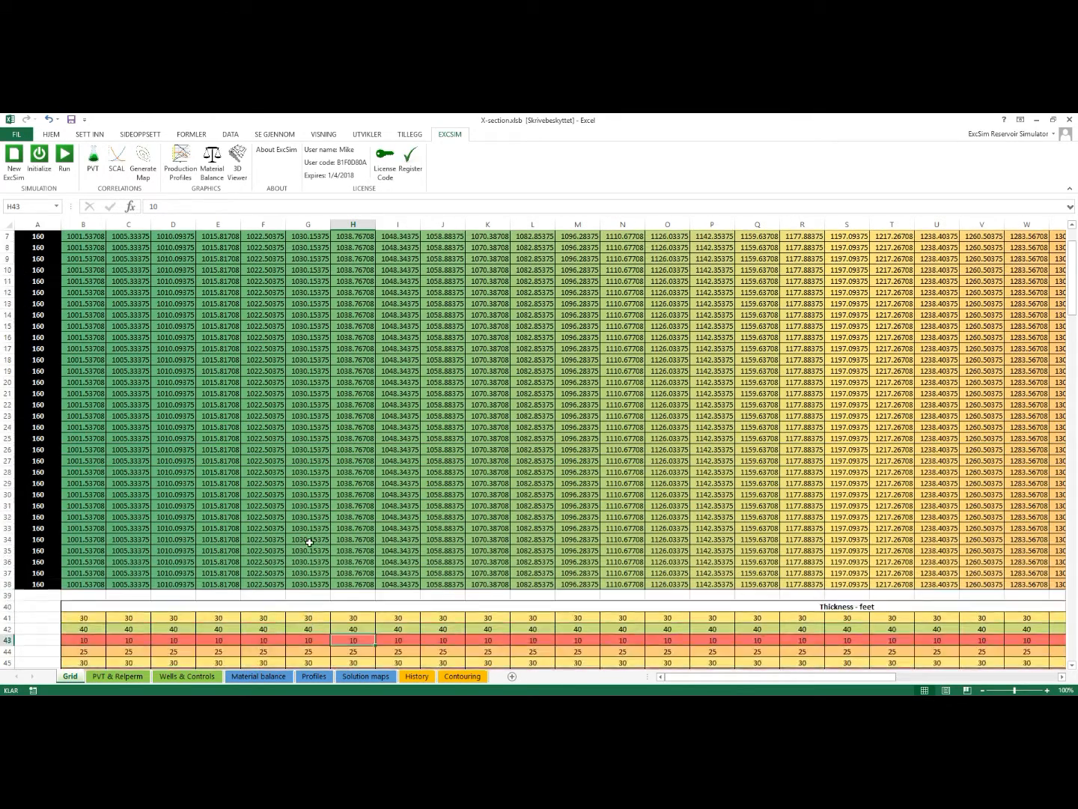
pyautogui.moveTo(77, 280); pyautogui.dragTo(1032, 652)
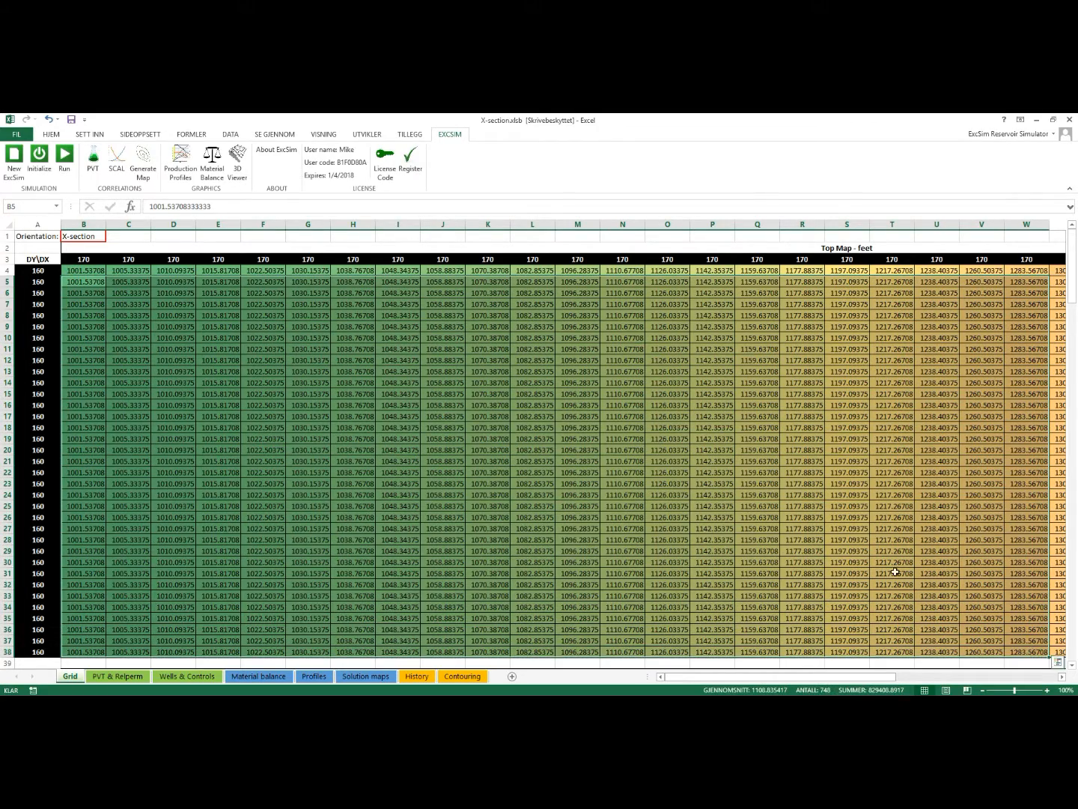
pyautogui.click(574, 438)
pyautogui.moveTo(36, 282); pyautogui.dragTo(67, 660)
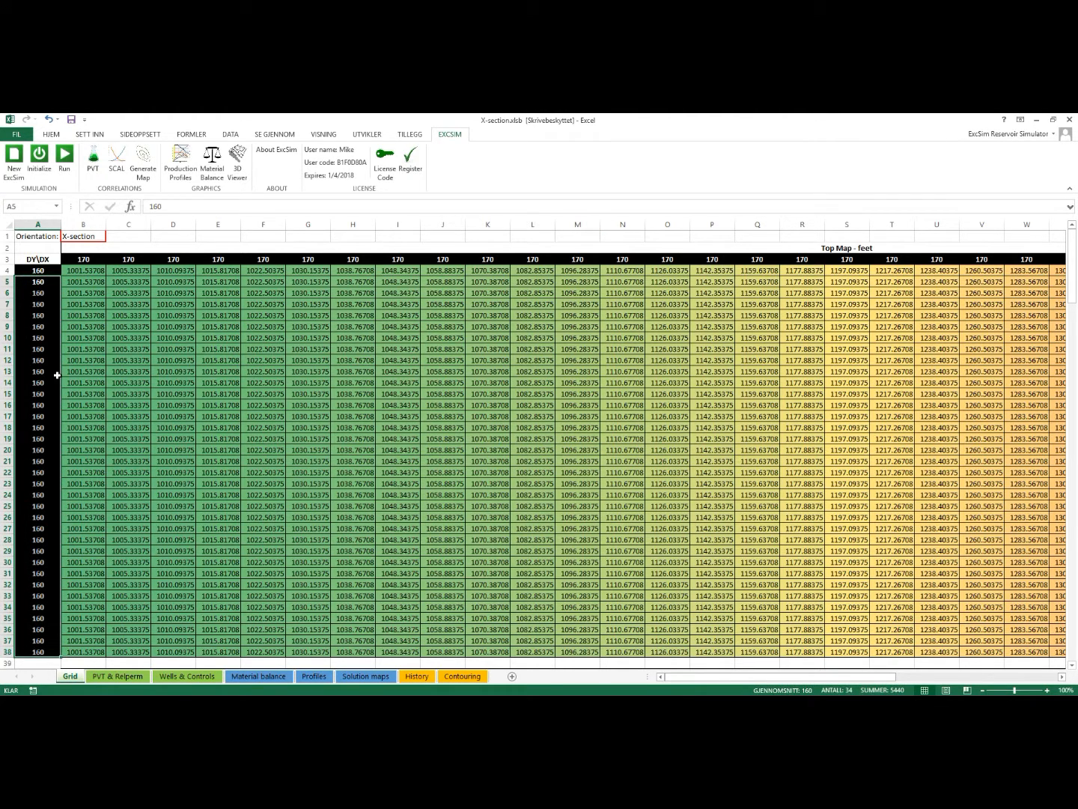
pyautogui.click(36, 272)
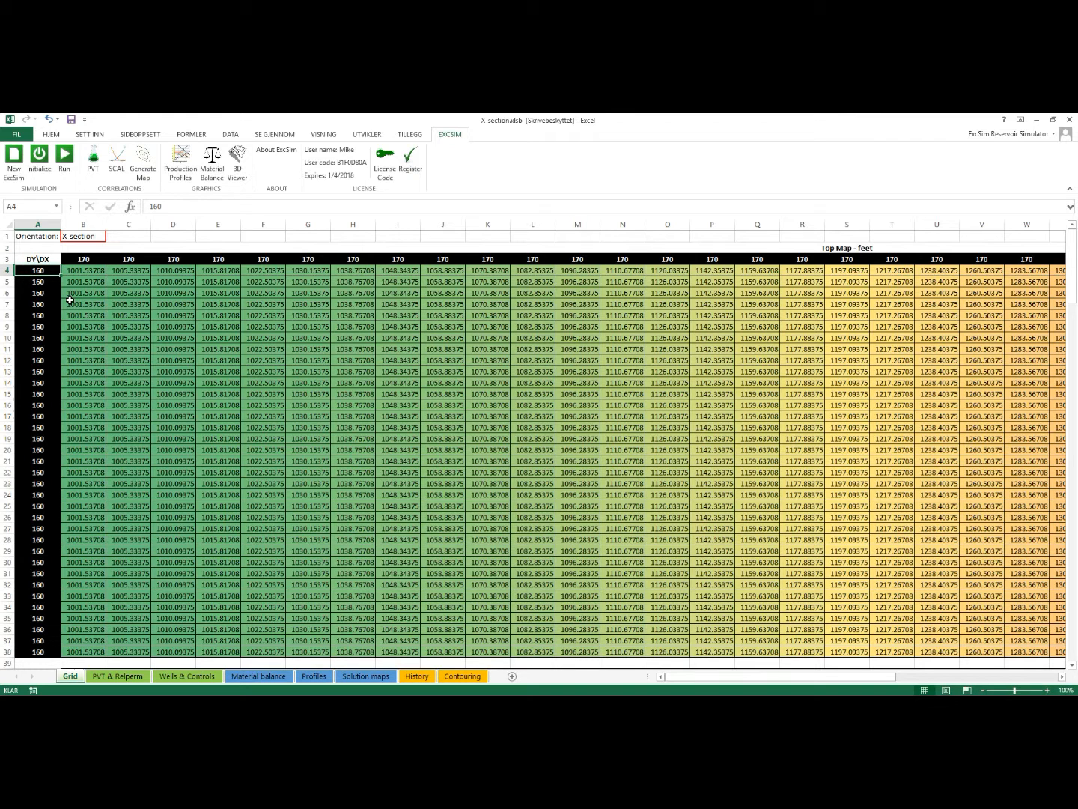
# Step: Review the OP producer entries in rows 5 to 15 of the Wells & Controls sheet, from well name to close date
pyautogui.click(209, 676)
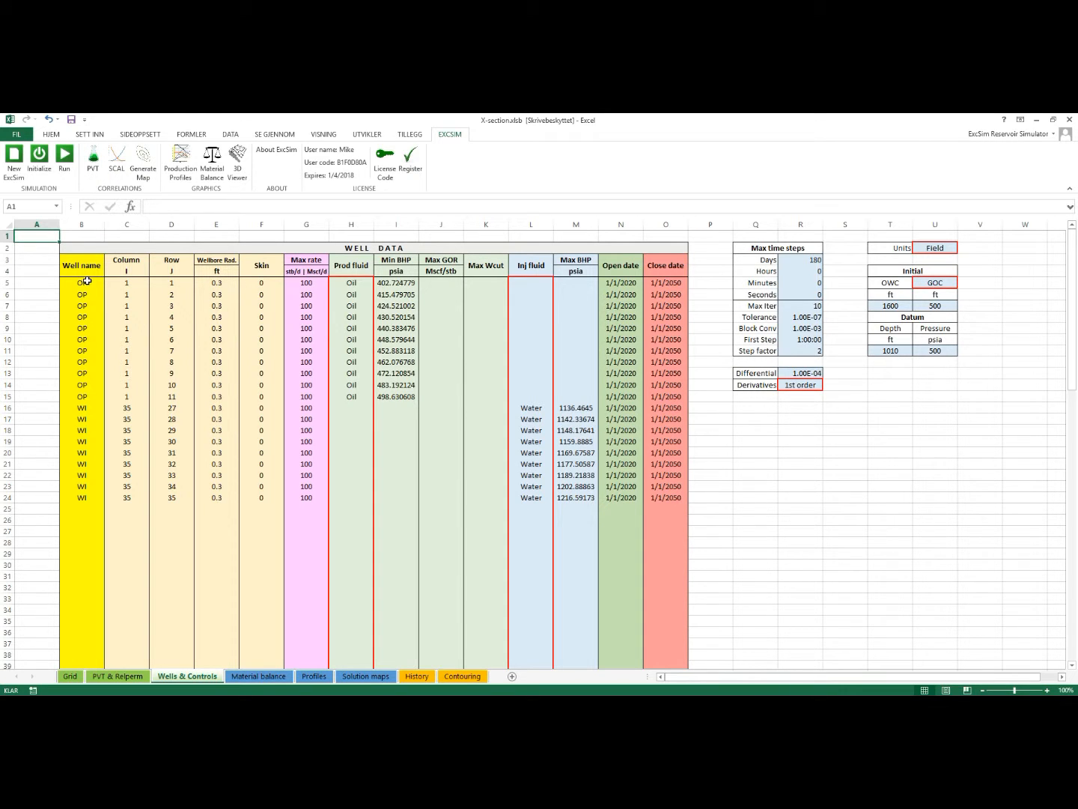
pyautogui.moveTo(84, 284); pyautogui.dragTo(77, 395)
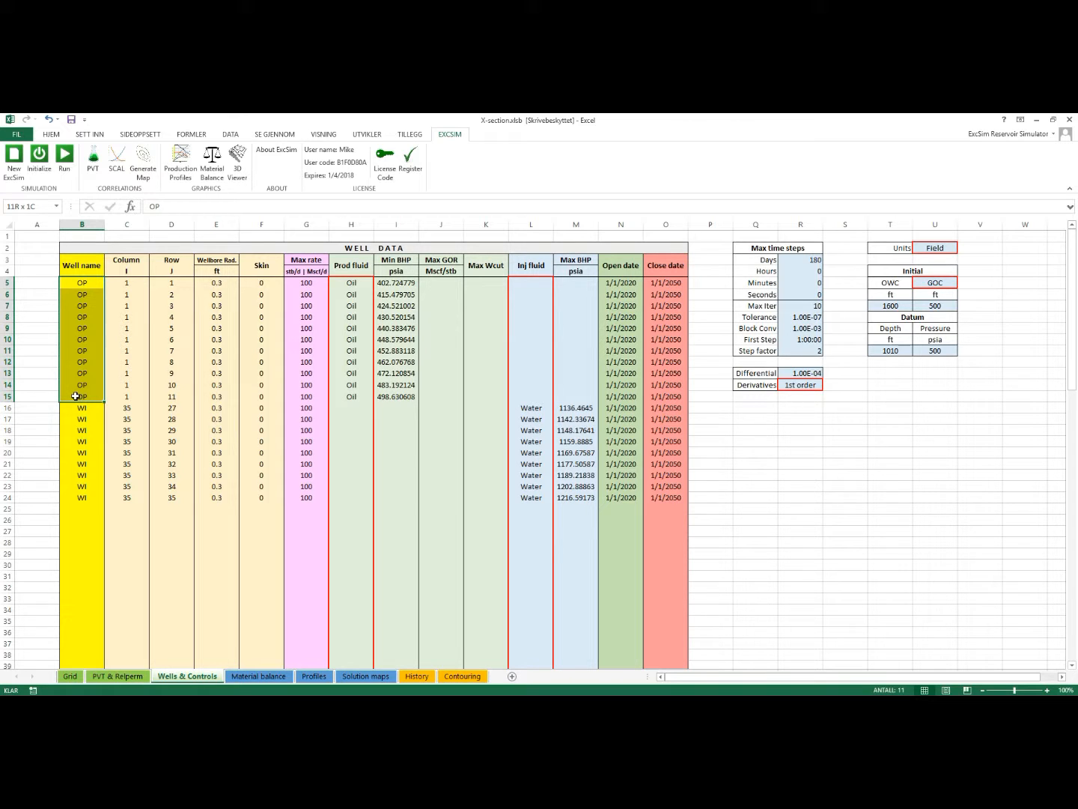
pyautogui.moveTo(76, 395); pyautogui.dragTo(657, 404)
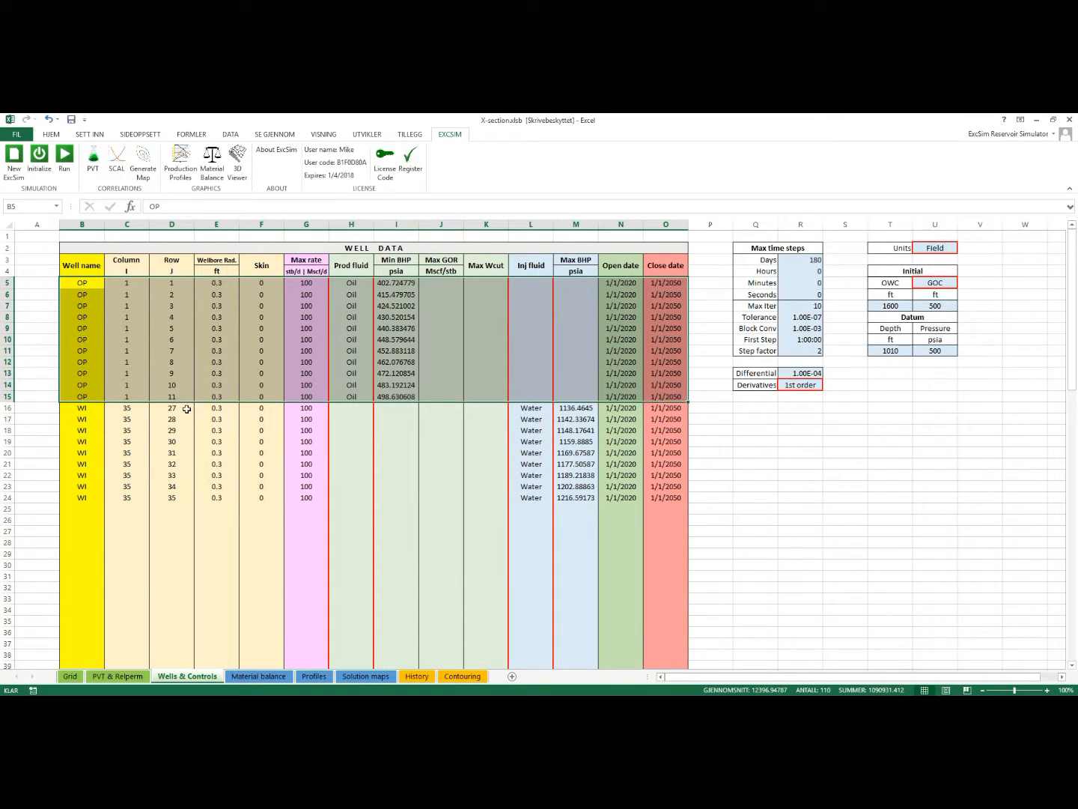
# Step: Open the 3D model viewer and place its window clear of the well data so the wells can be compared
pyautogui.click(241, 157)
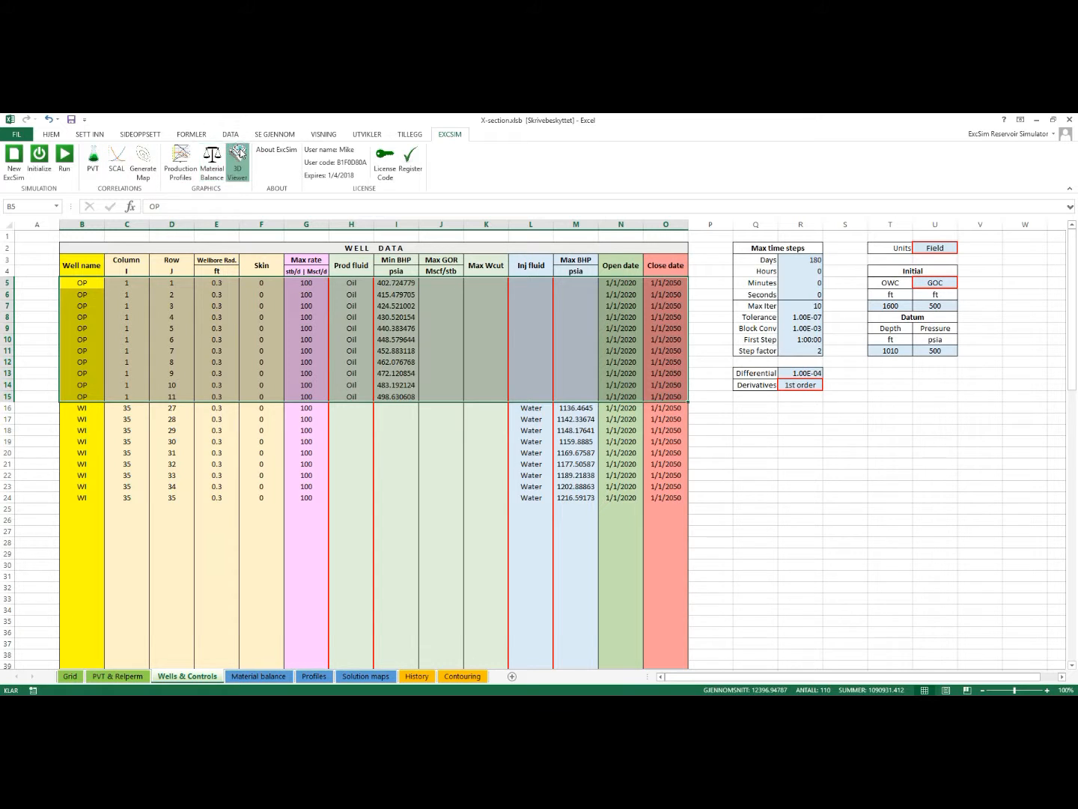
pyautogui.moveTo(420, 410); pyautogui.dragTo(539, 447)
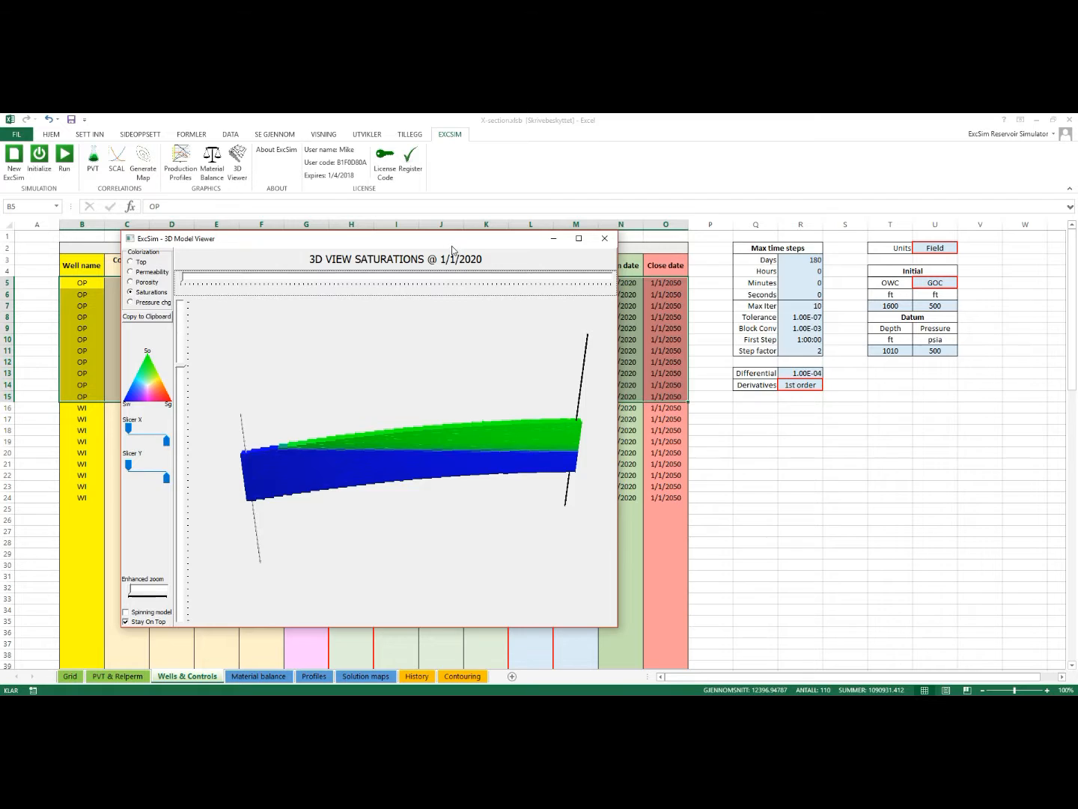
pyautogui.moveTo(451, 240); pyautogui.dragTo(723, 207)
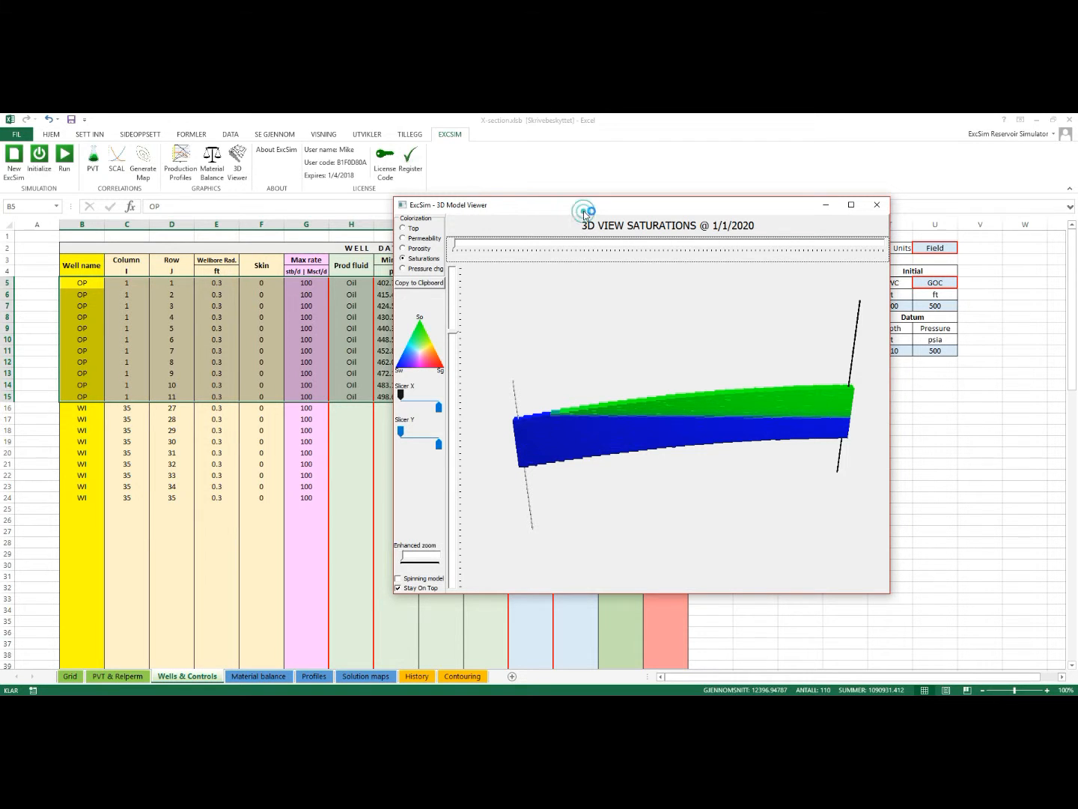
pyautogui.moveTo(584, 206); pyautogui.dragTo(567, 211)
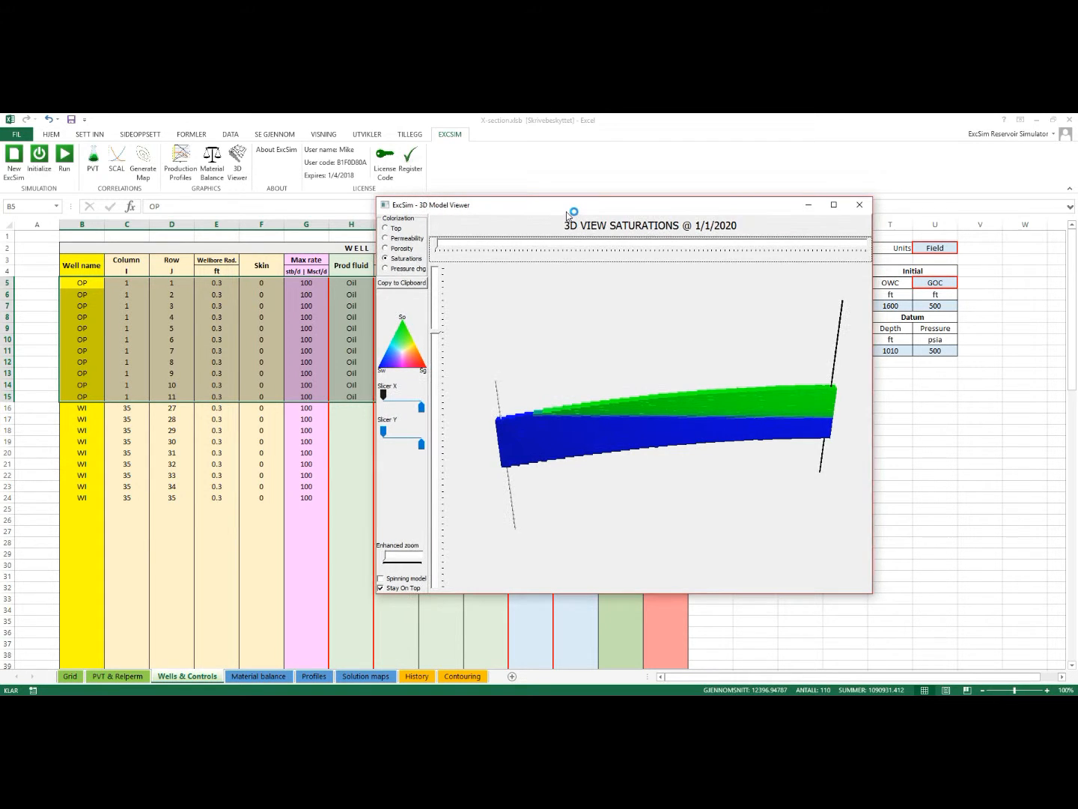
pyautogui.click(88, 373)
pyautogui.moveTo(669, 206); pyautogui.dragTo(912, 272)
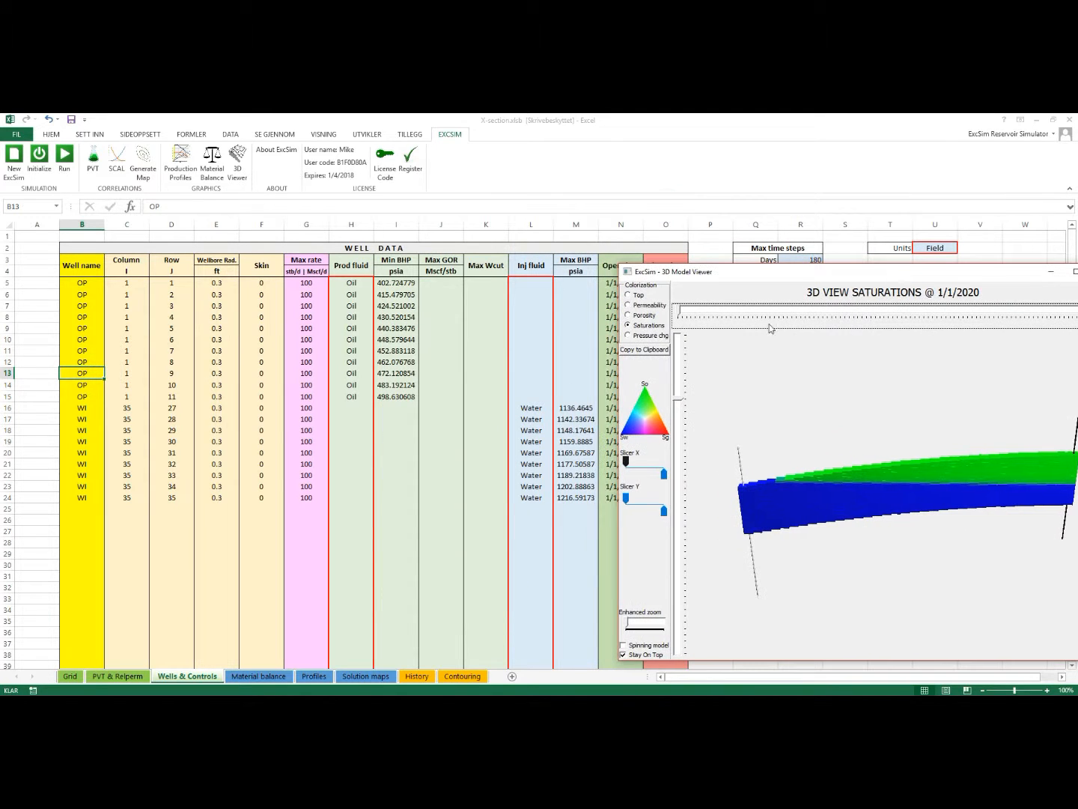
# Step: Review the OP wells' minimum BHP values, the WI wells' maximum BHP values, and the maximum rates of all well entries
pyautogui.click(403, 283)
pyautogui.click(401, 294)
pyautogui.click(401, 308)
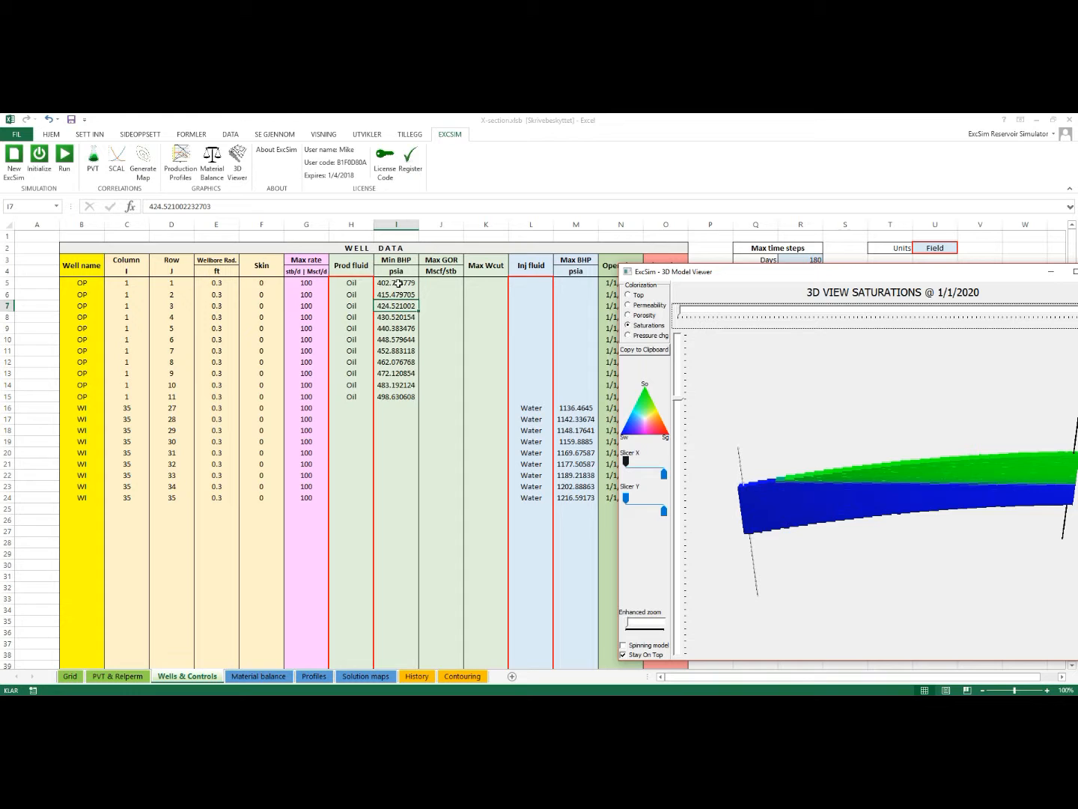
pyautogui.moveTo(395, 284); pyautogui.dragTo(397, 397)
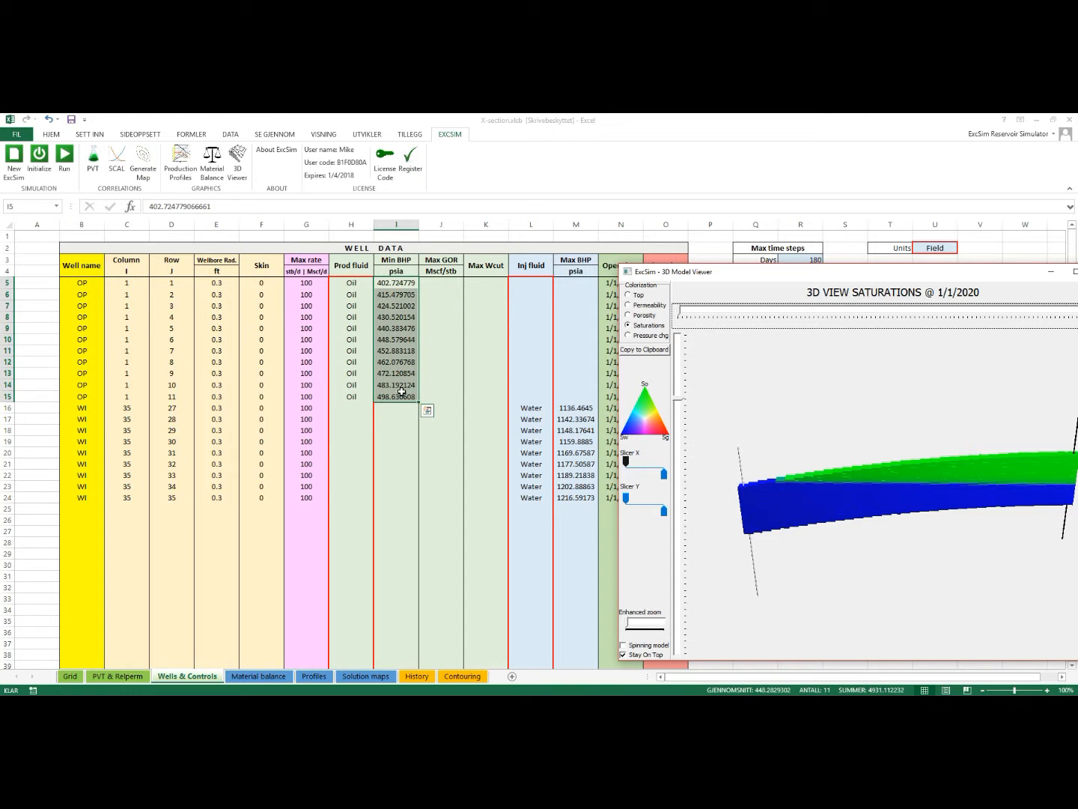
pyautogui.click(407, 281)
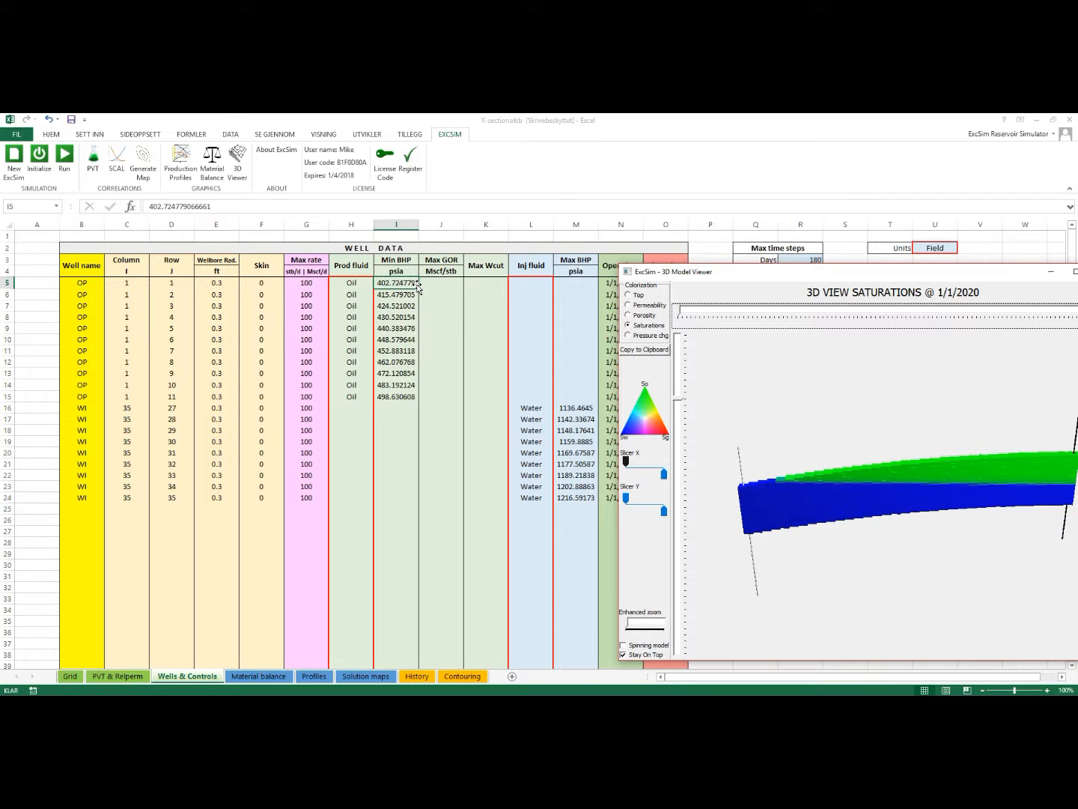
pyautogui.moveTo(576, 414); pyautogui.dragTo(575, 498)
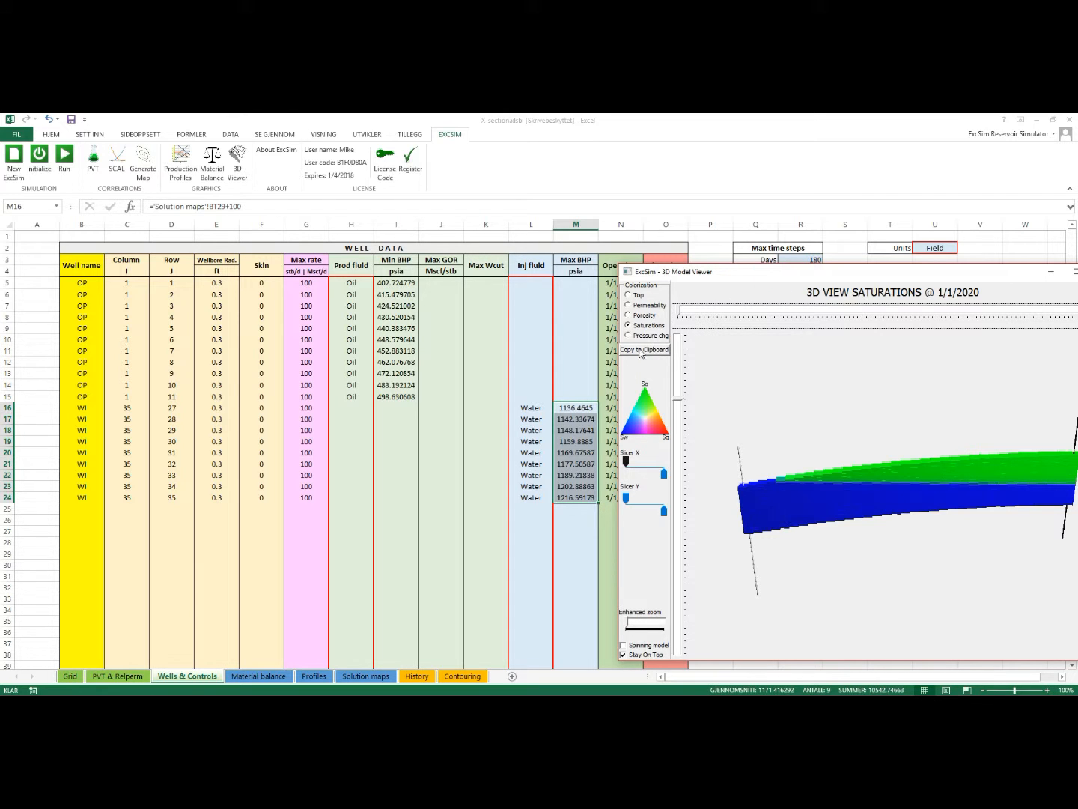
pyautogui.moveTo(307, 282); pyautogui.dragTo(293, 501)
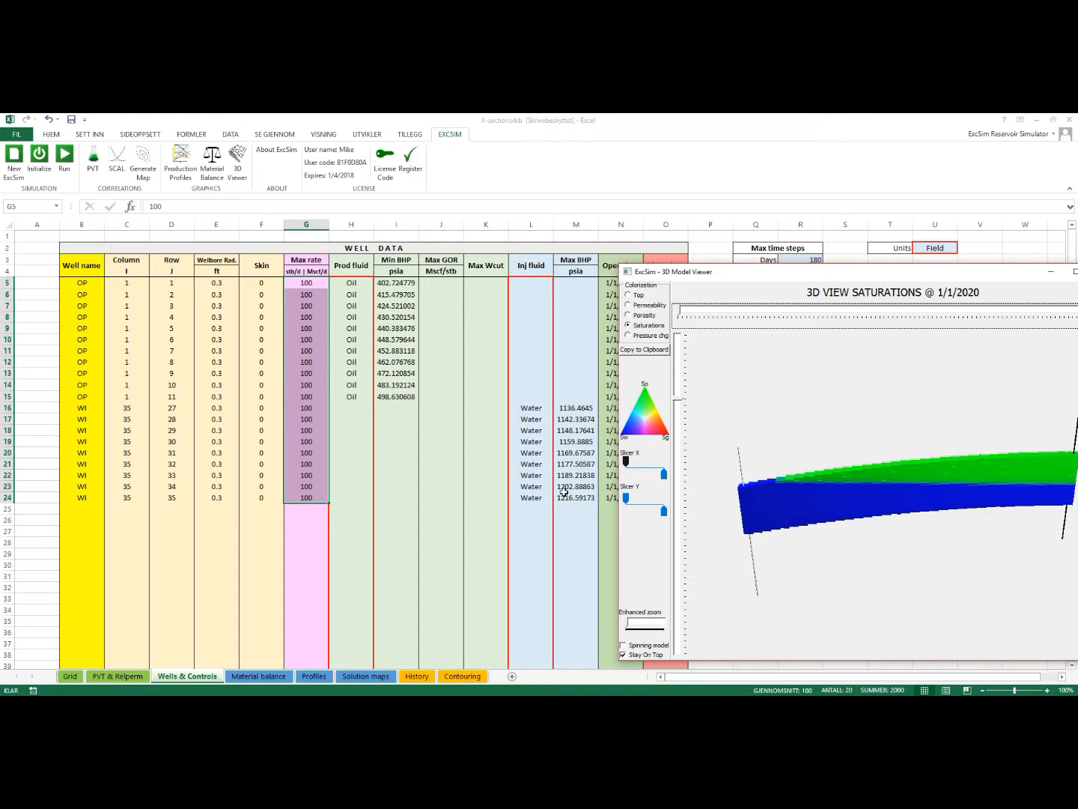
# Step: Run the cross-section's saturations in the 3D viewer from 1/1/2020 through to 12/29/2049 and return to the beginning
pyautogui.moveTo(760, 283); pyautogui.dragTo(260, 253)
pyautogui.moveTo(490, 452); pyautogui.dragTo(361, 446)
pyautogui.moveTo(182, 374)
pyautogui.mouseDown()
pyautogui.moveTo(182, 393)
pyautogui.moveTo(182, 383)
pyautogui.mouseUp()
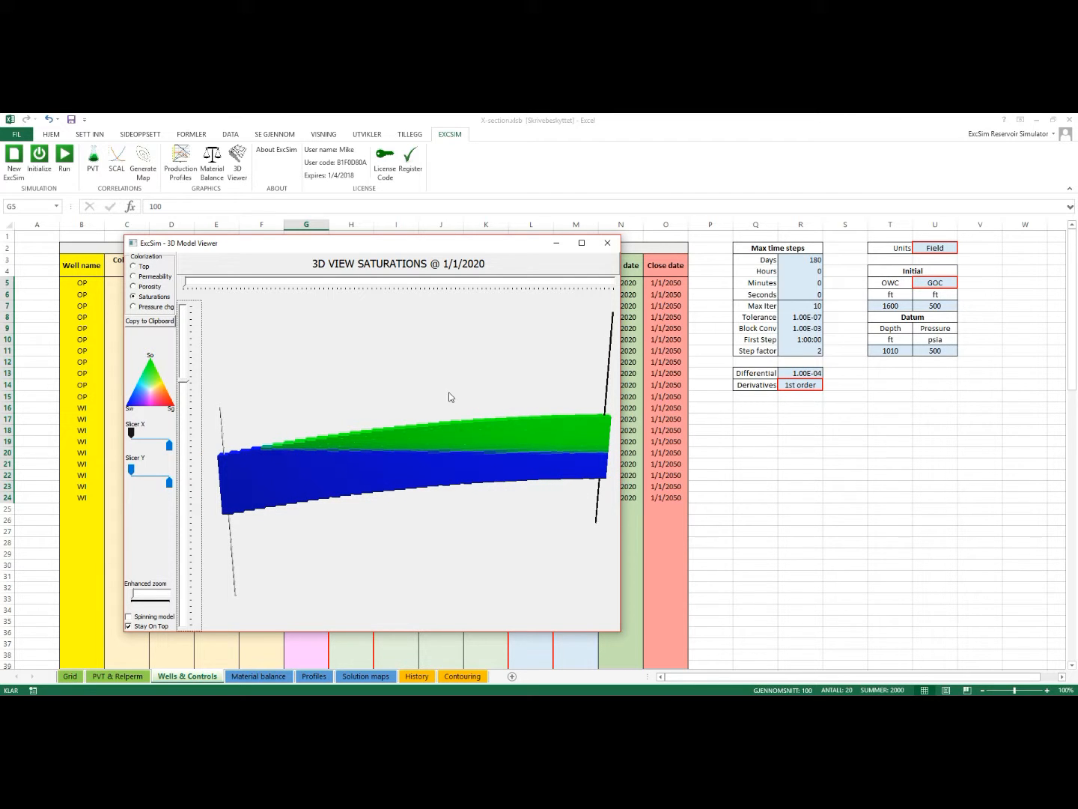
pyautogui.moveTo(409, 244); pyautogui.dragTo(316, 249)
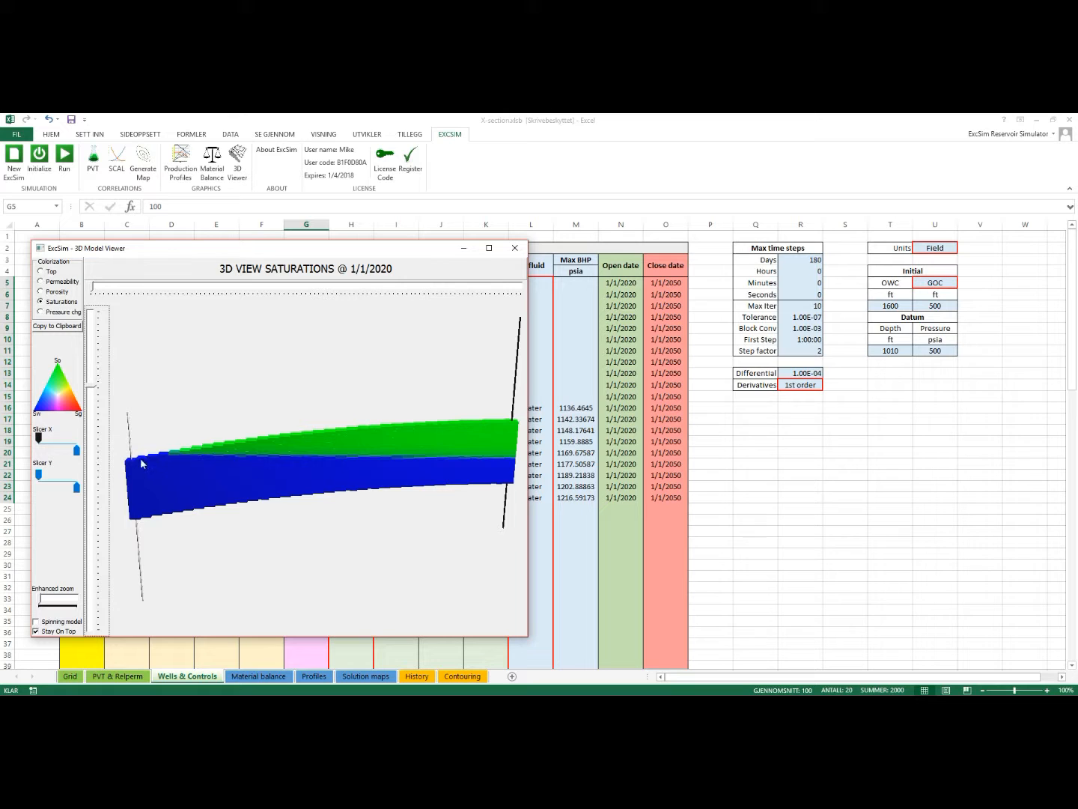
pyautogui.moveTo(92, 291); pyautogui.dragTo(228, 293)
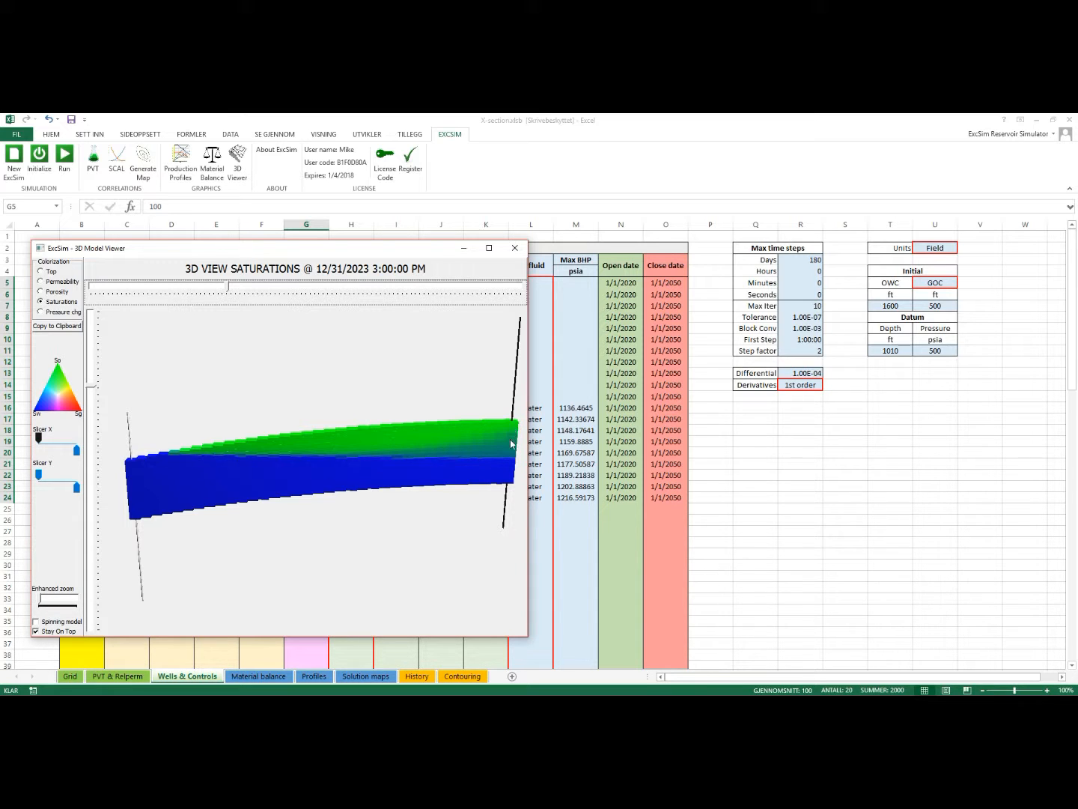
pyautogui.moveTo(226, 292); pyautogui.dragTo(531, 304)
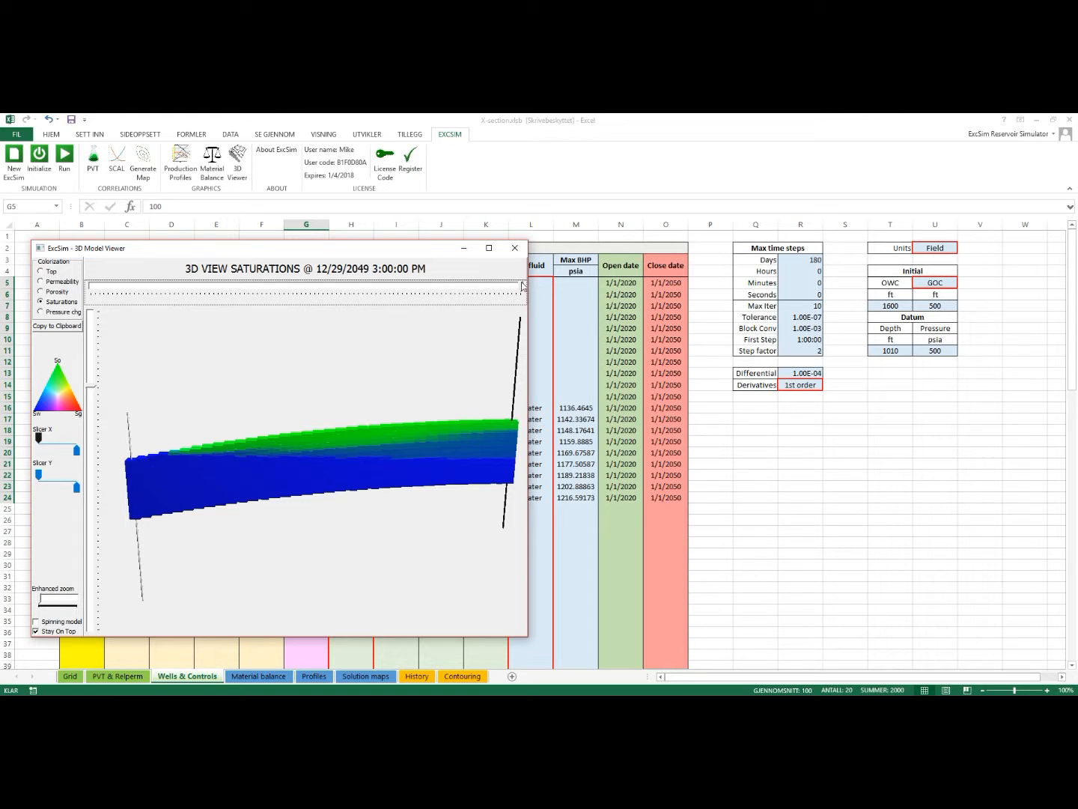
pyautogui.moveTo(523, 286); pyautogui.dragTo(97, 309)
# Step: Colour the 3D model by porosity, permeability, and pressure changes, advancing the pressure view to 8/8/2042
pyautogui.click(40, 292)
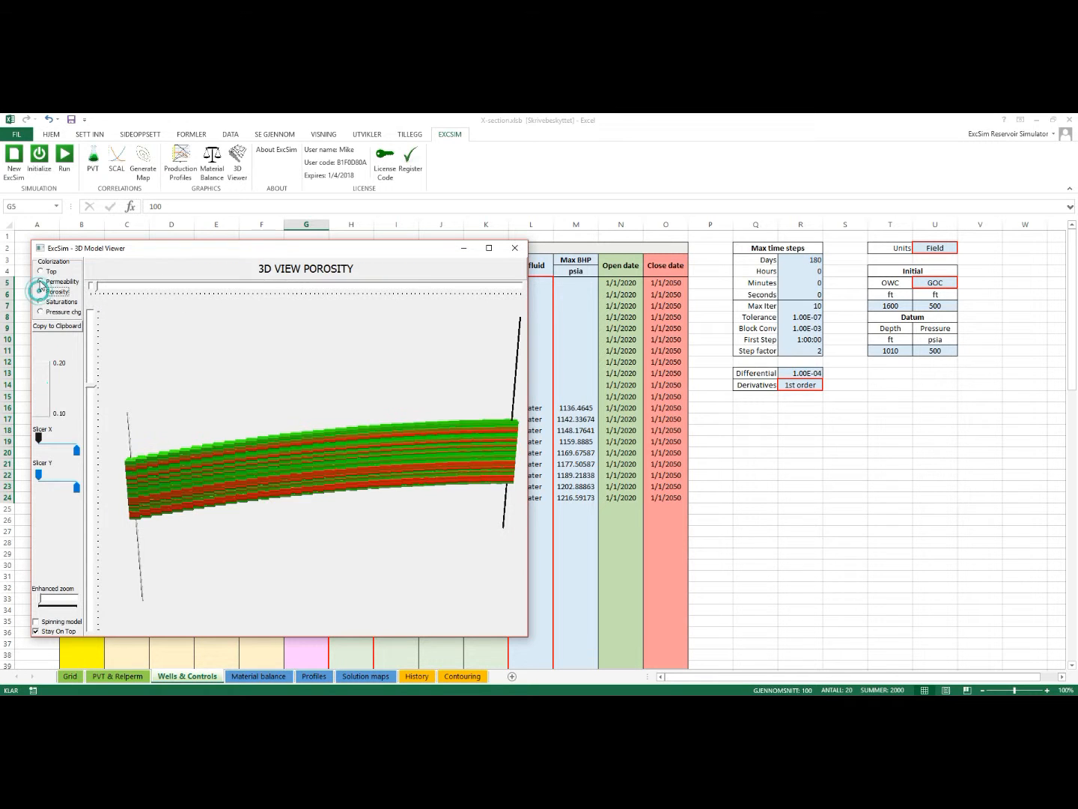
pyautogui.click(41, 280)
pyautogui.click(40, 312)
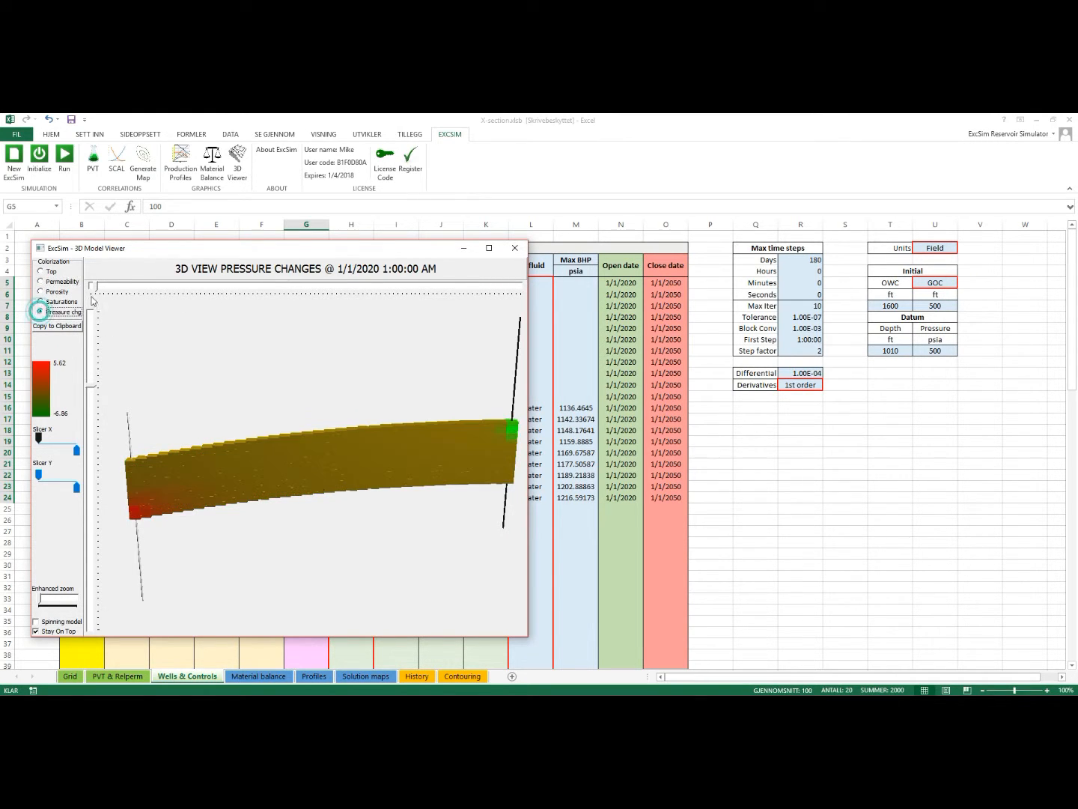
pyautogui.click(94, 290)
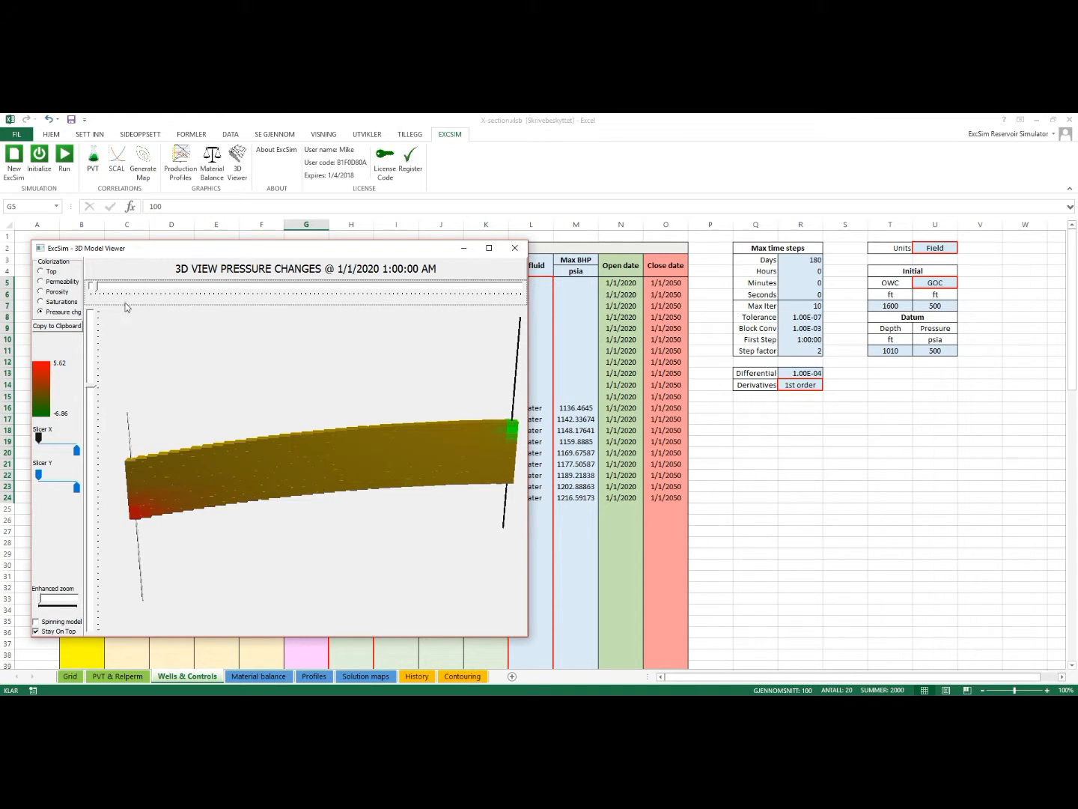
pyautogui.moveTo(98, 291); pyautogui.dragTo(441, 313)
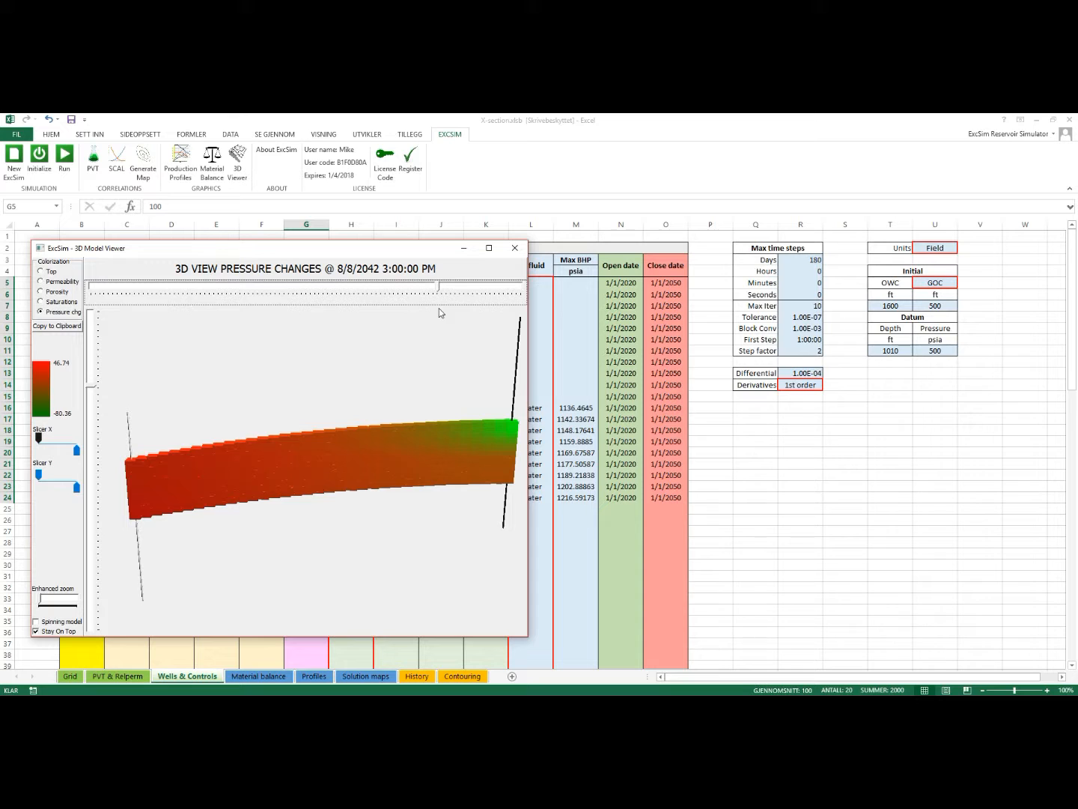
# Step: Colour the 3D model by saturations again and rewind the view to 1/1/2020 3:00:00 AM
pyautogui.click(41, 301)
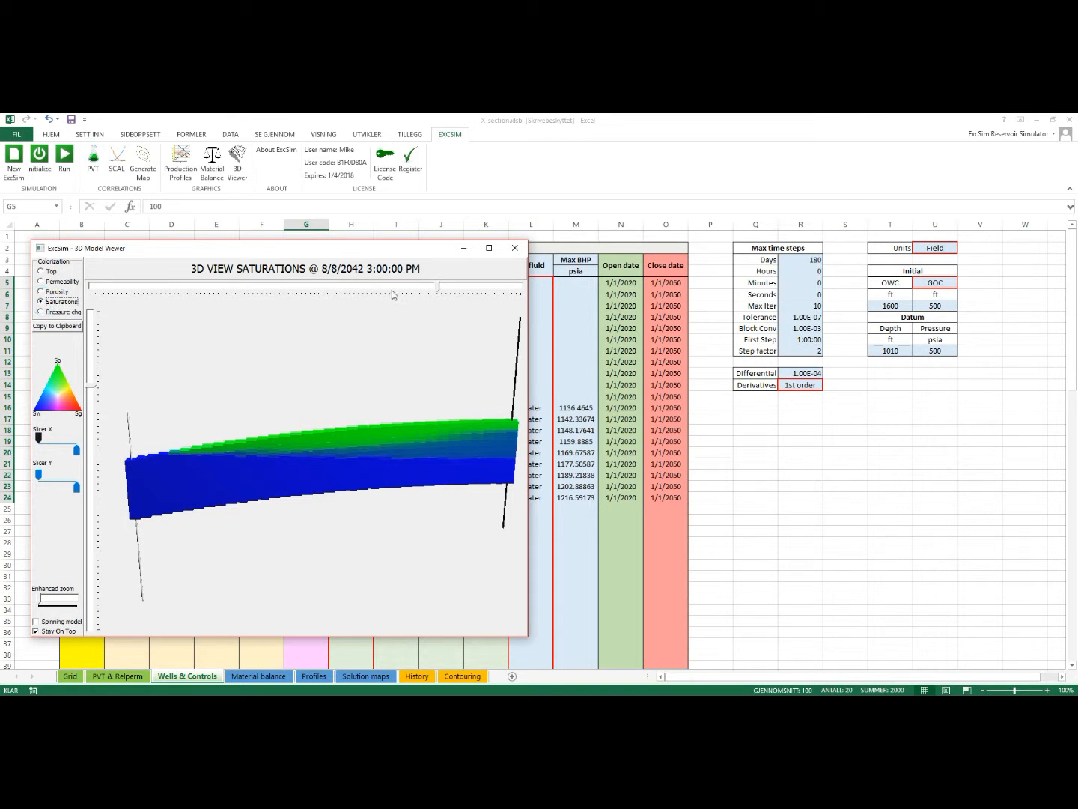
pyautogui.moveTo(440, 293); pyautogui.dragTo(106, 336)
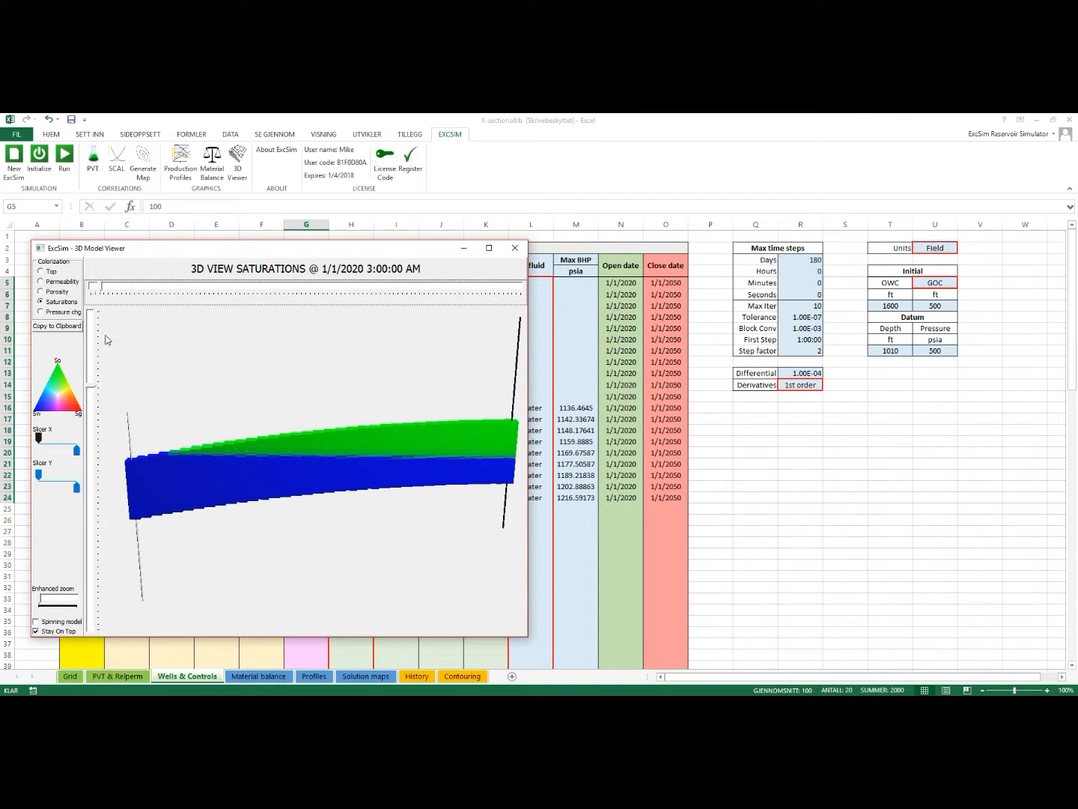
pyautogui.moveTo(228, 255); pyautogui.dragTo(223, 266)
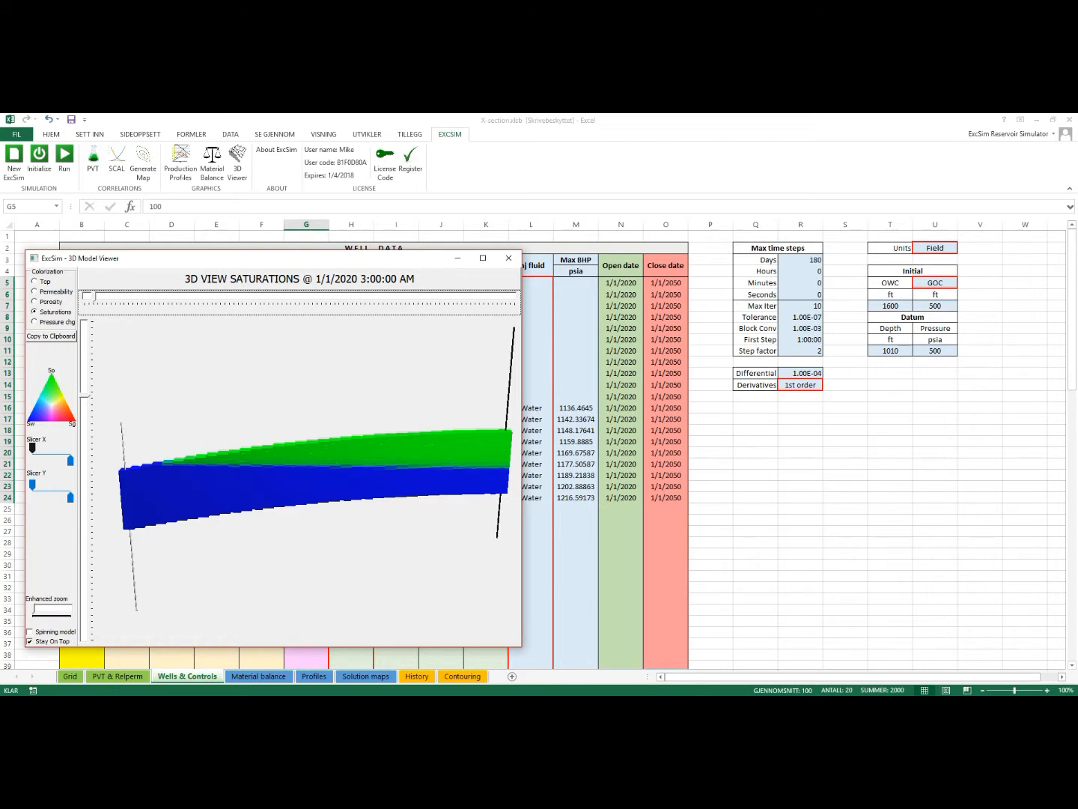
pyautogui.click(584, 689)
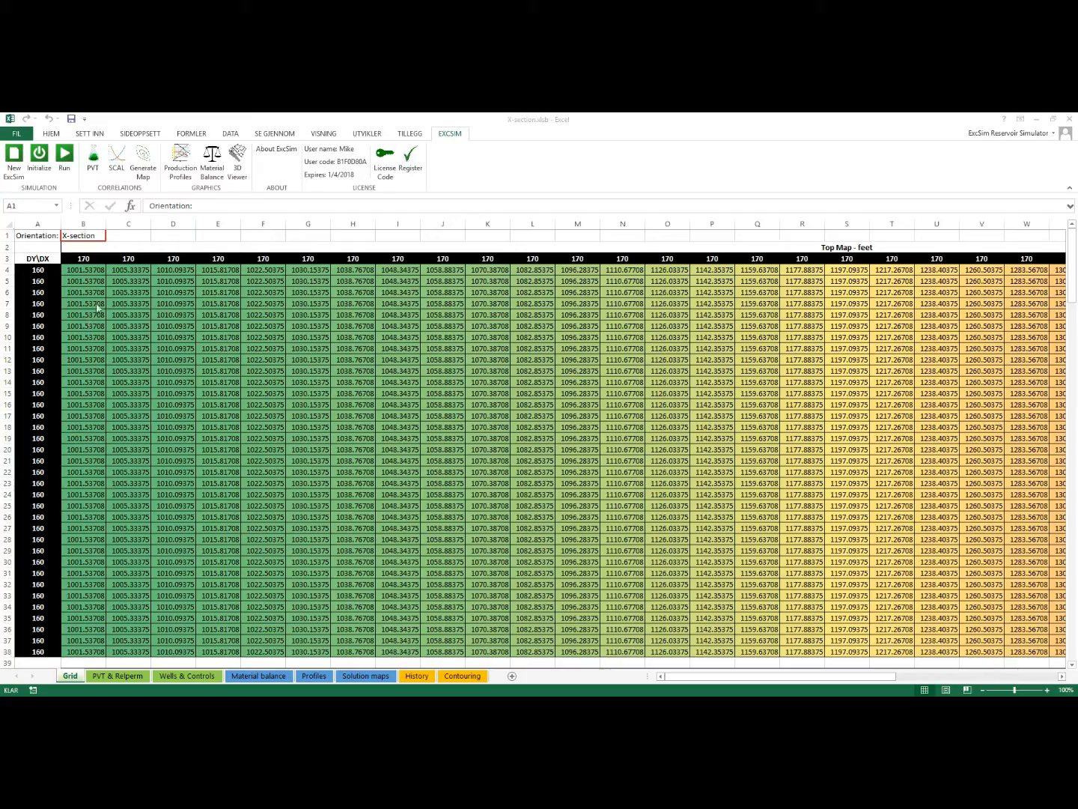
# Step: Examine the Y+ transmissibility multiplier table on the Grid sheet and select its first value in B191
pyautogui.moveTo(1073, 260); pyautogui.dragTo(1069, 622)
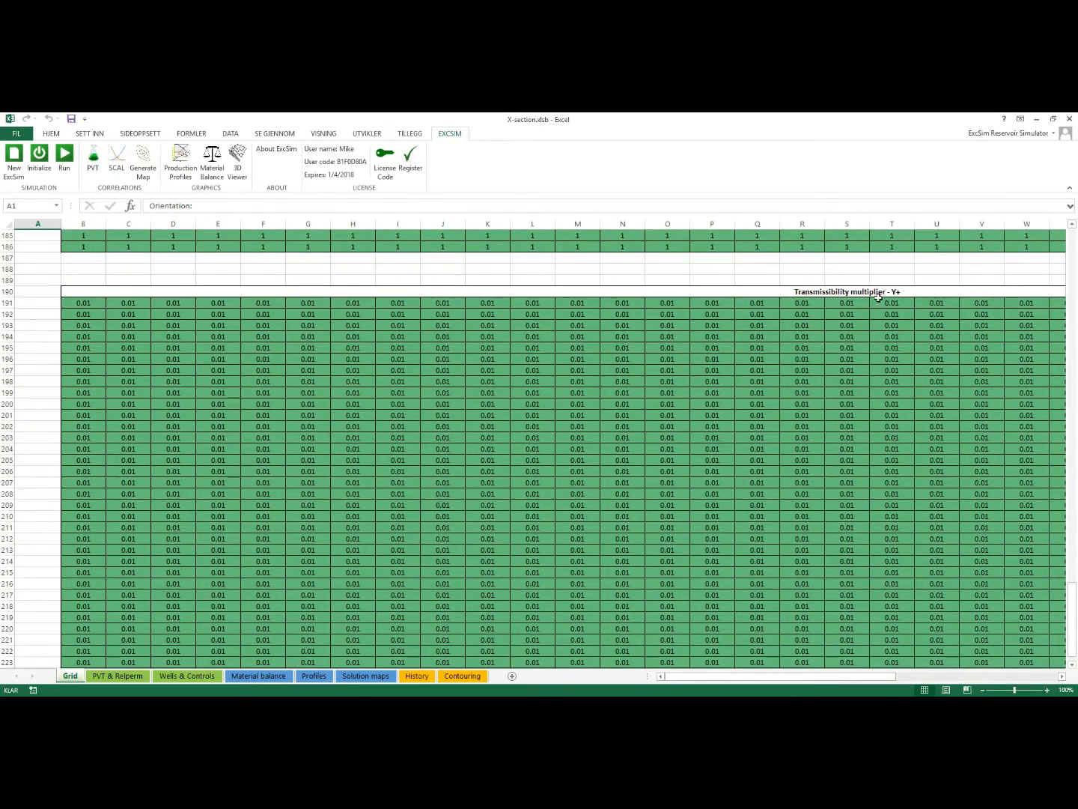
pyautogui.click(89, 301)
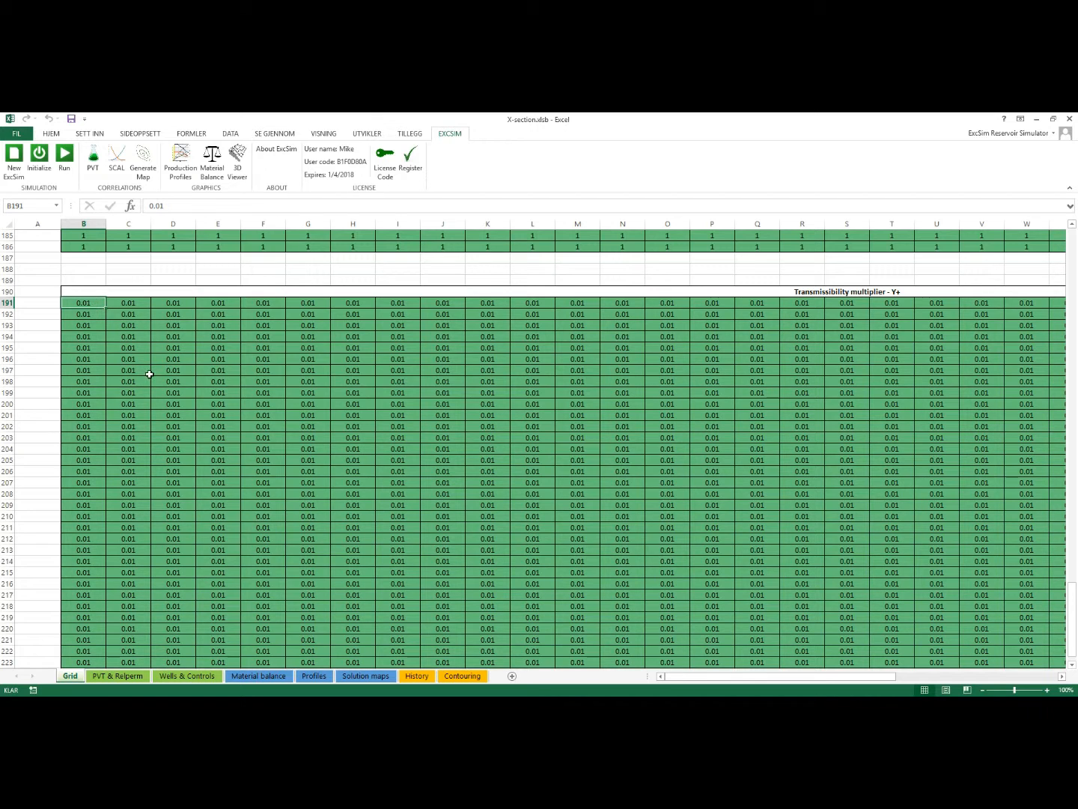
# Step: Open the 3D viewer from the Wells & Controls sheet and advance the cross-section's saturations from 1/1/2020 past 8/28/2041 towards the final time step
pyautogui.click(242, 676)
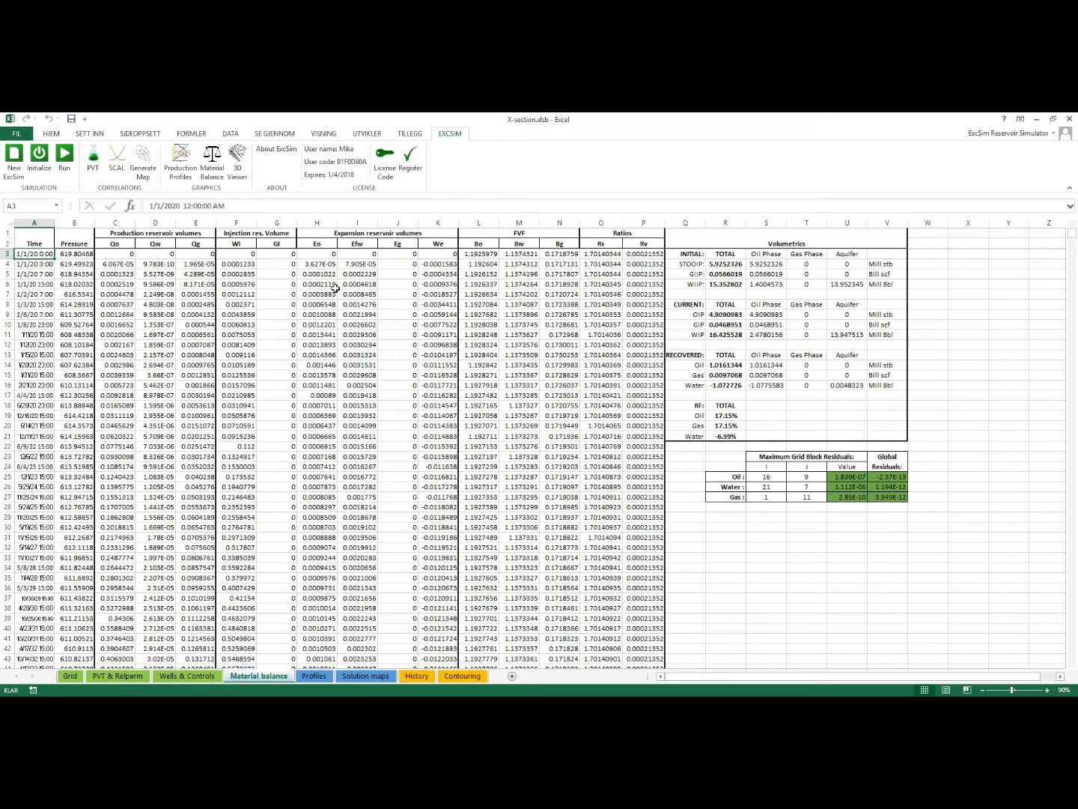
pyautogui.click(195, 675)
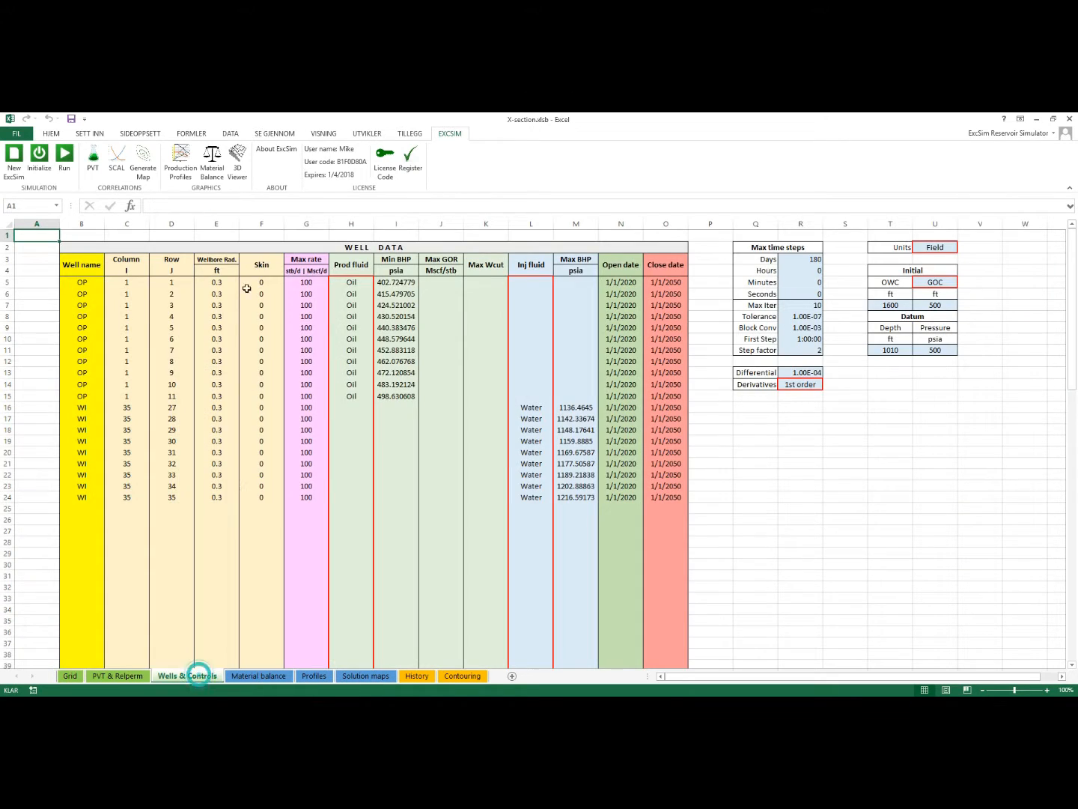
pyautogui.click(237, 158)
pyautogui.moveTo(441, 472); pyautogui.dragTo(376, 465)
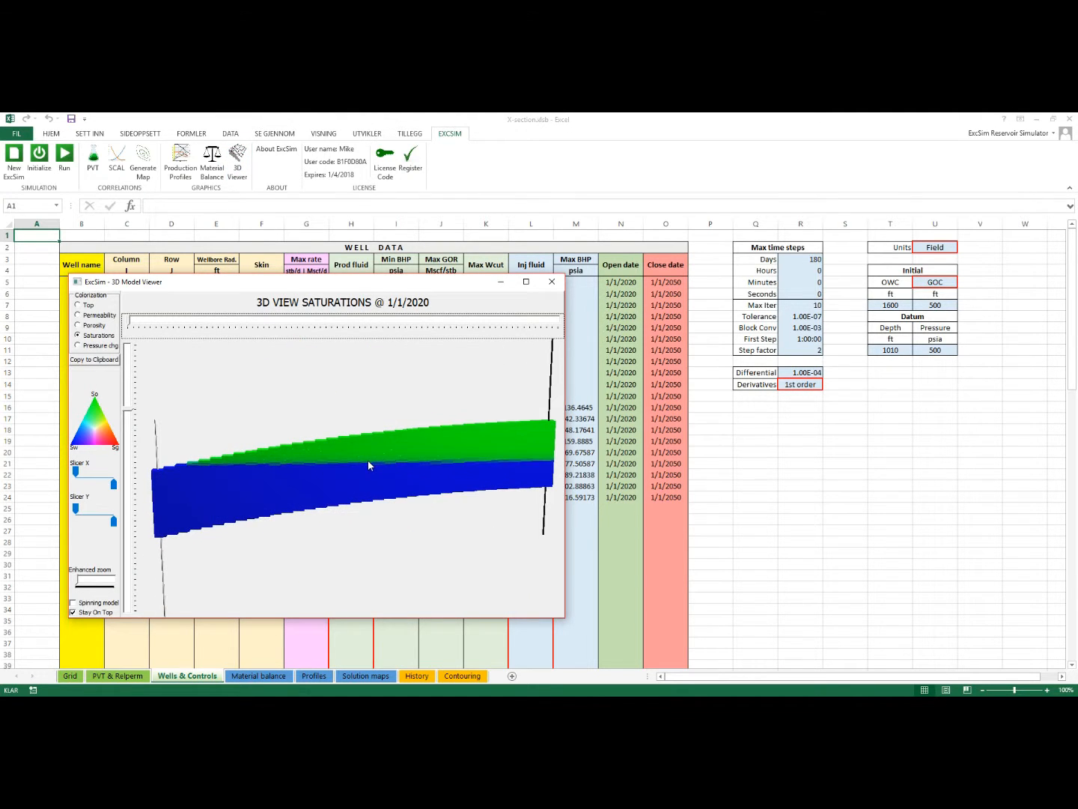
pyautogui.moveTo(129, 323); pyautogui.dragTo(461, 329)
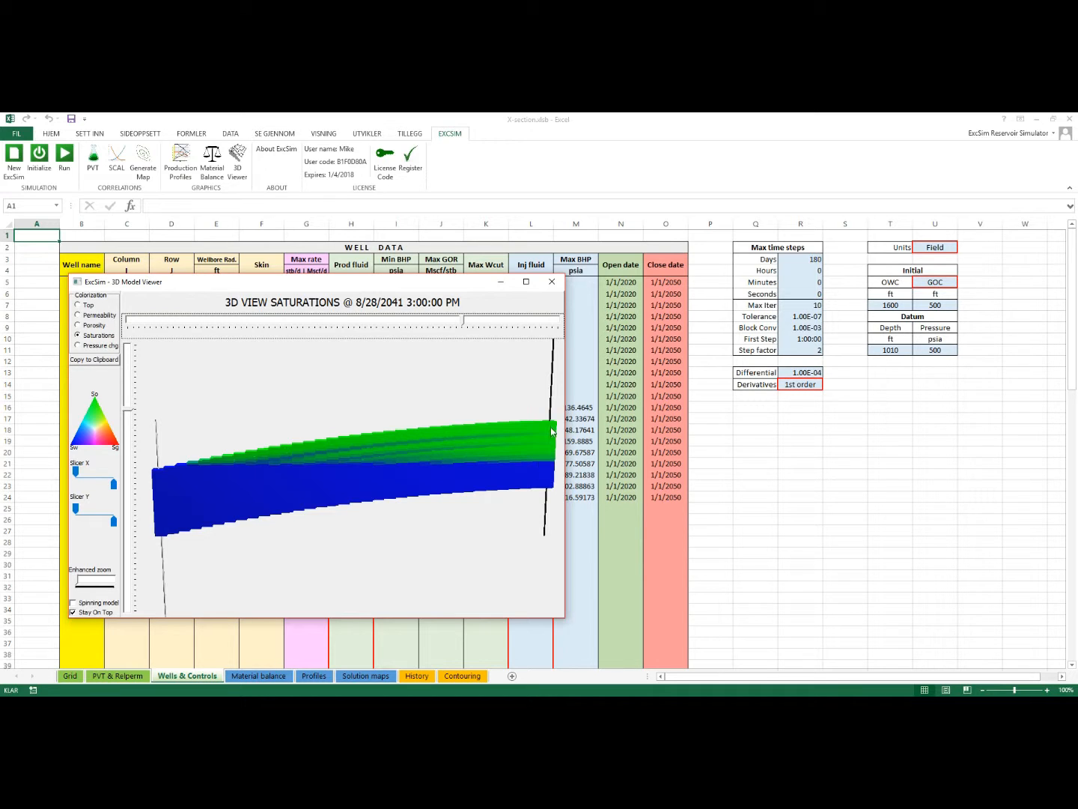
pyautogui.moveTo(462, 320); pyautogui.dragTo(554, 320)
# Step: Colour the 3D model by porosity and permeability, and return to saturations at 7/17/2049 3:00:00 PM
pyautogui.click(78, 325)
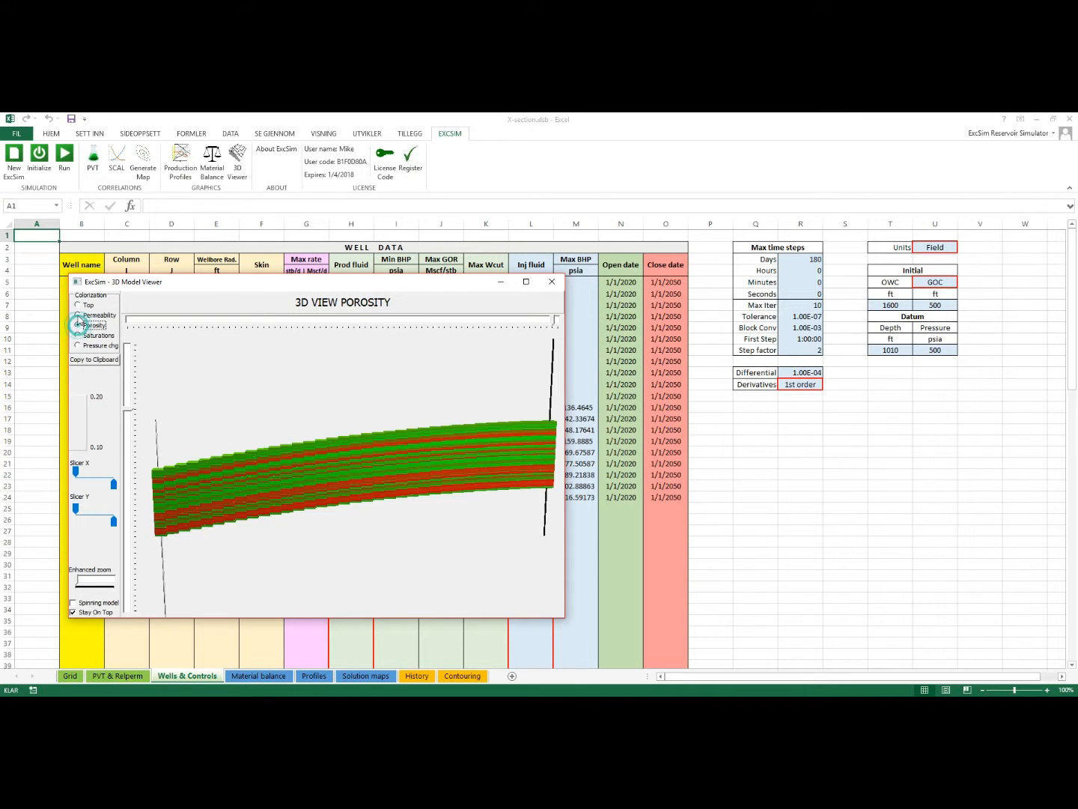
pyautogui.click(78, 313)
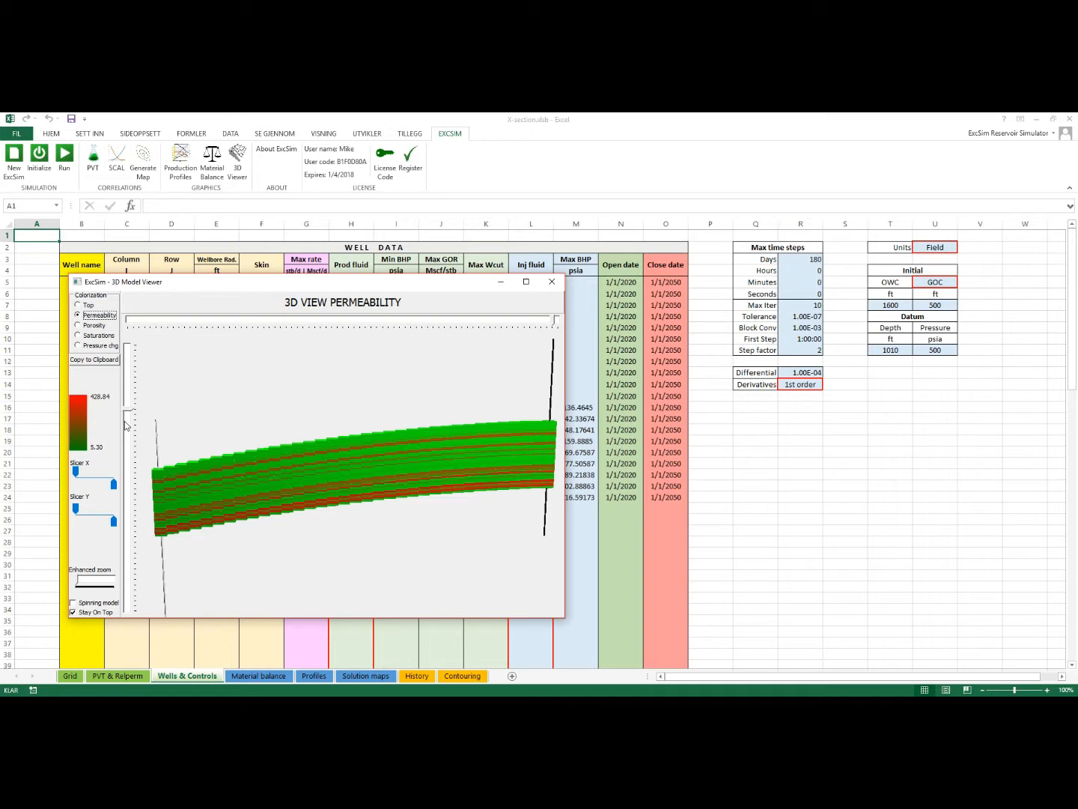
pyautogui.click(79, 337)
pyautogui.click(555, 322)
pyautogui.moveTo(554, 322); pyautogui.dragTo(558, 356)
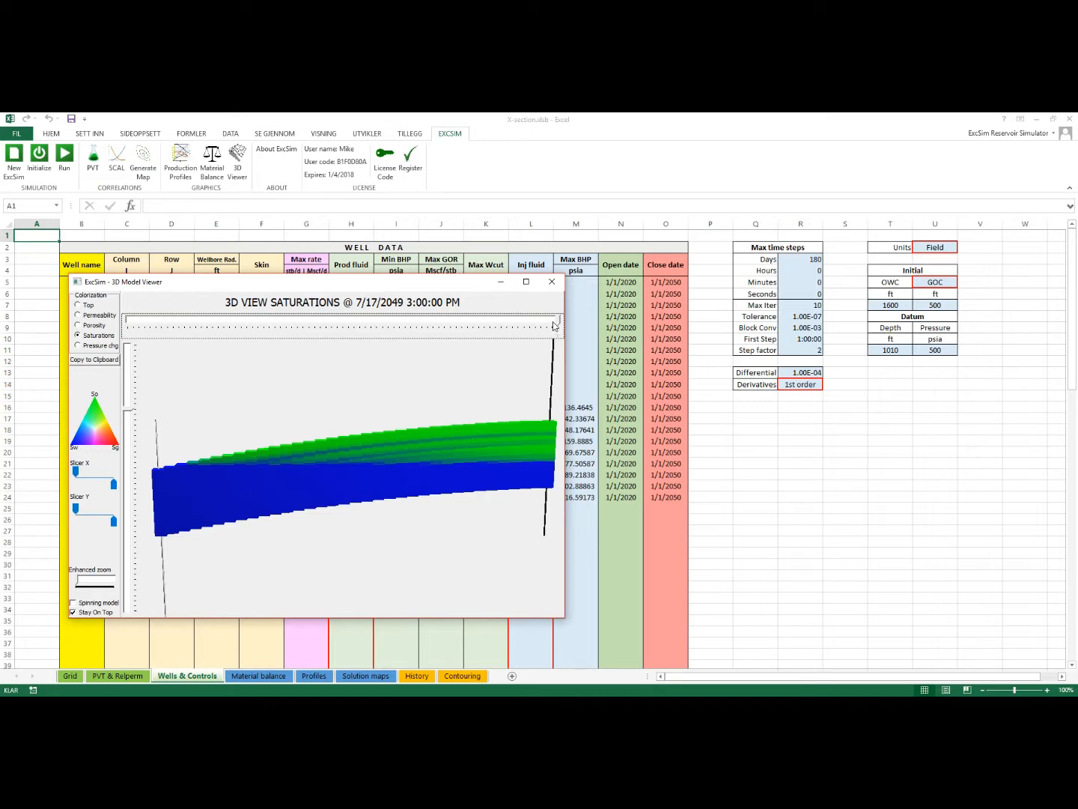
# Step: Close and reopen the 3D viewer, and rotate the saturation model to view the cross-section side-on
pyautogui.click(553, 282)
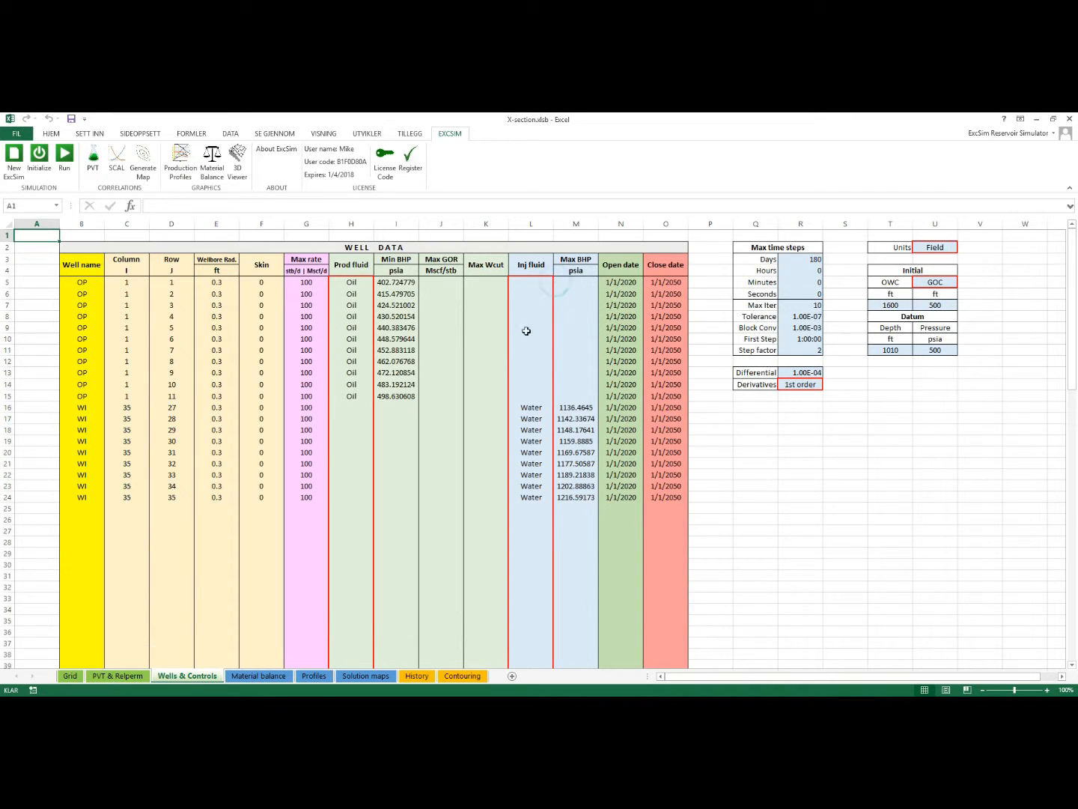
pyautogui.click(238, 163)
pyautogui.moveTo(462, 543); pyautogui.dragTo(388, 529)
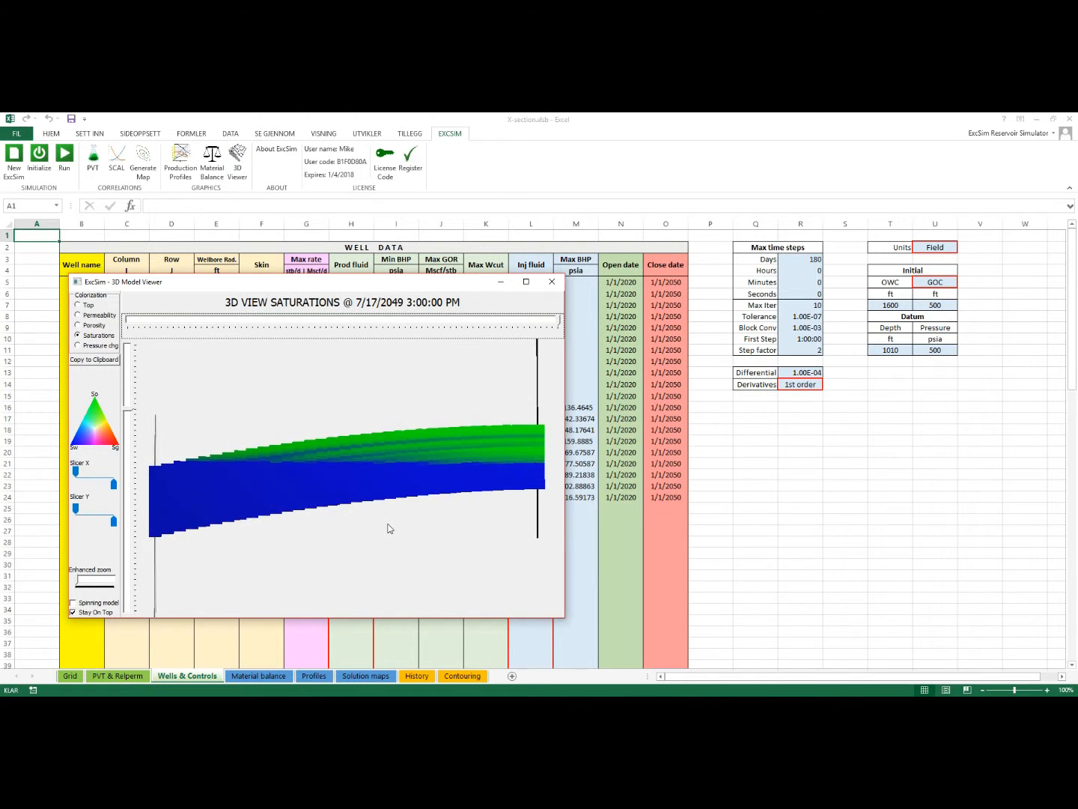